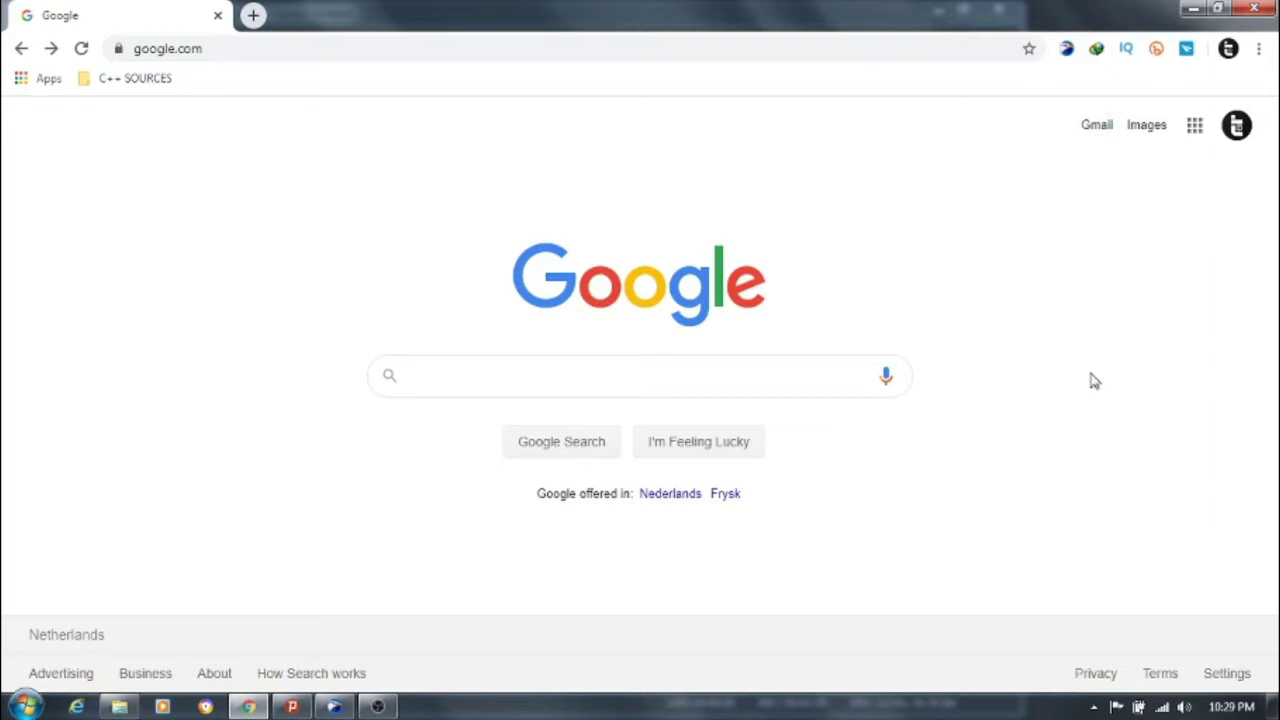
Search Google for "DEV C++".
click(661, 381)
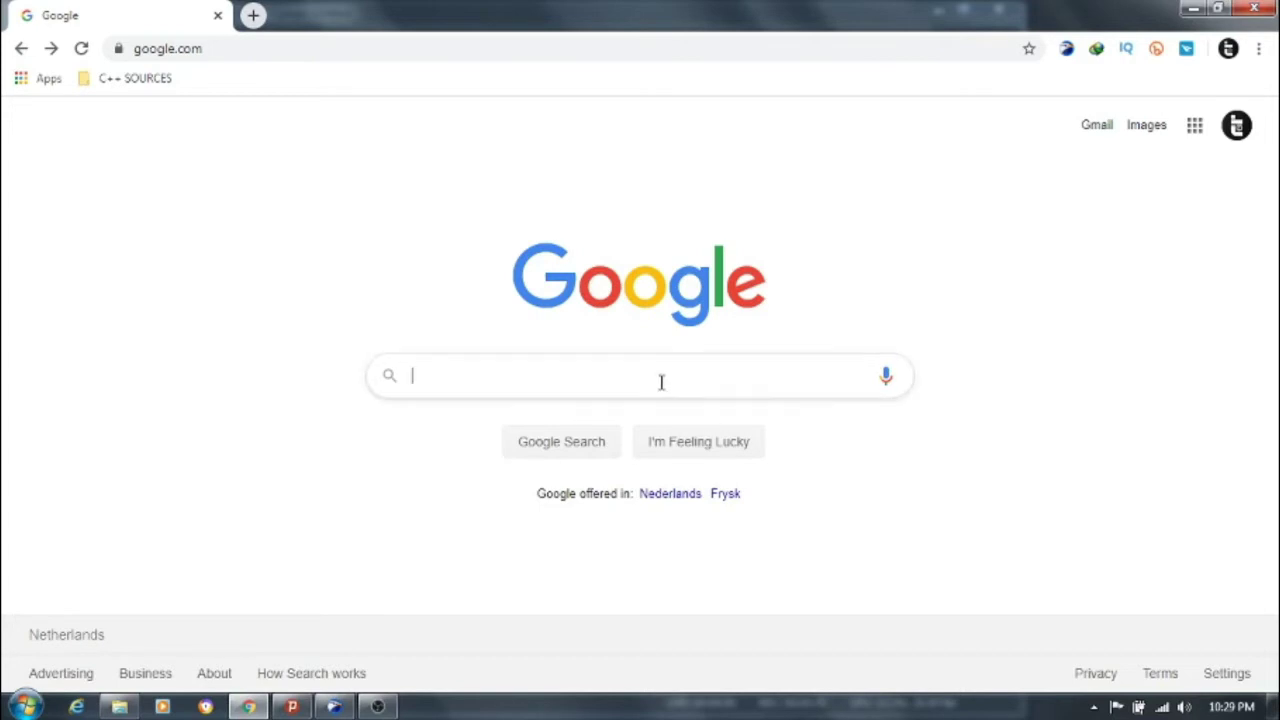
text(DEV)
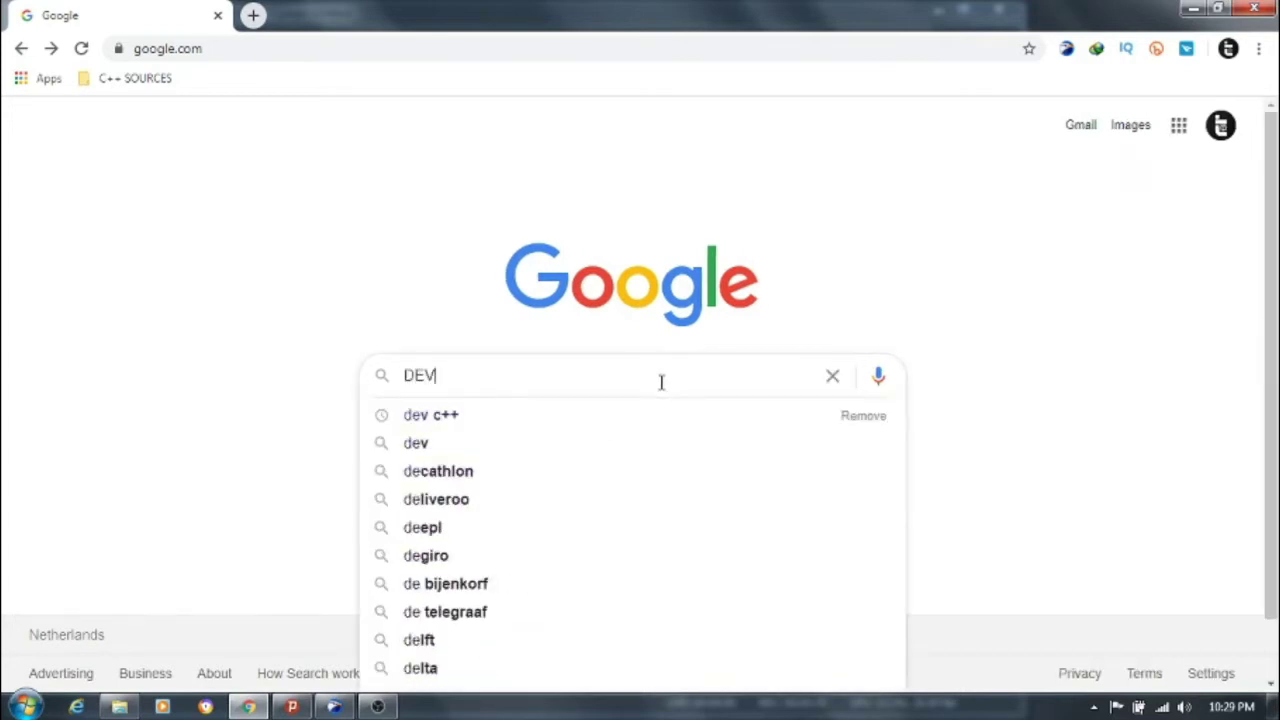
text( C)
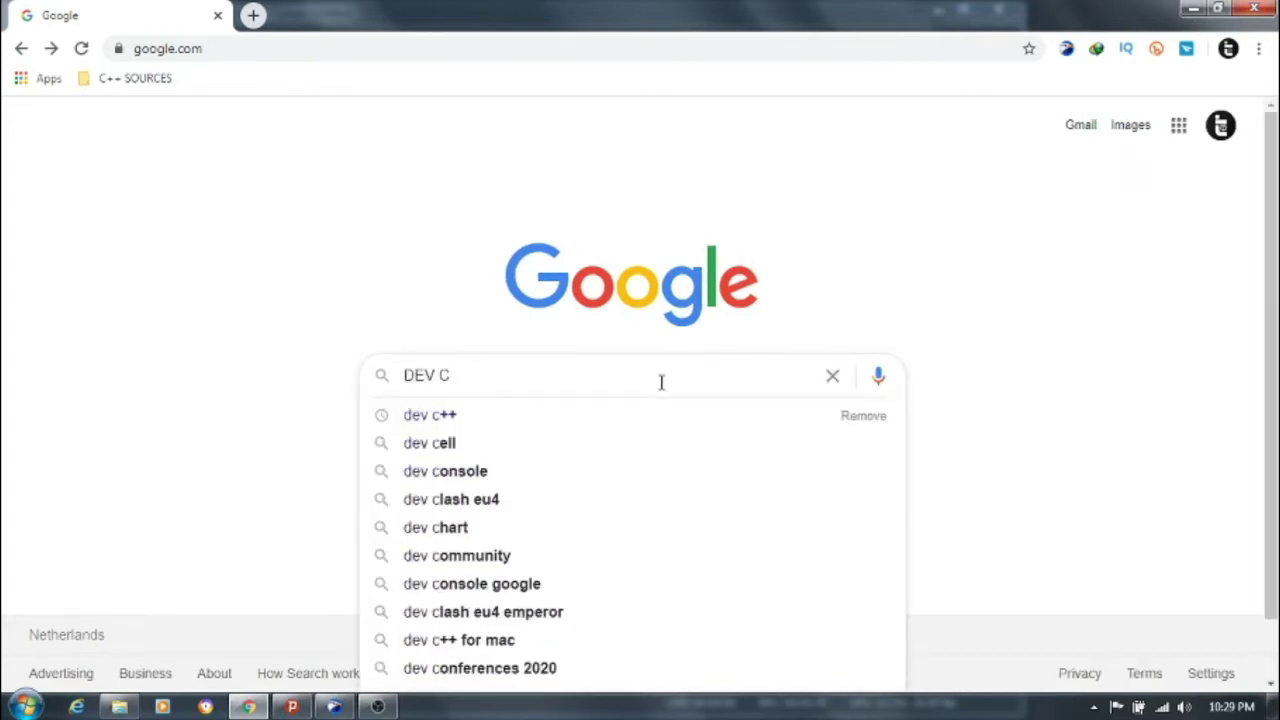
text(++)
key(Return)
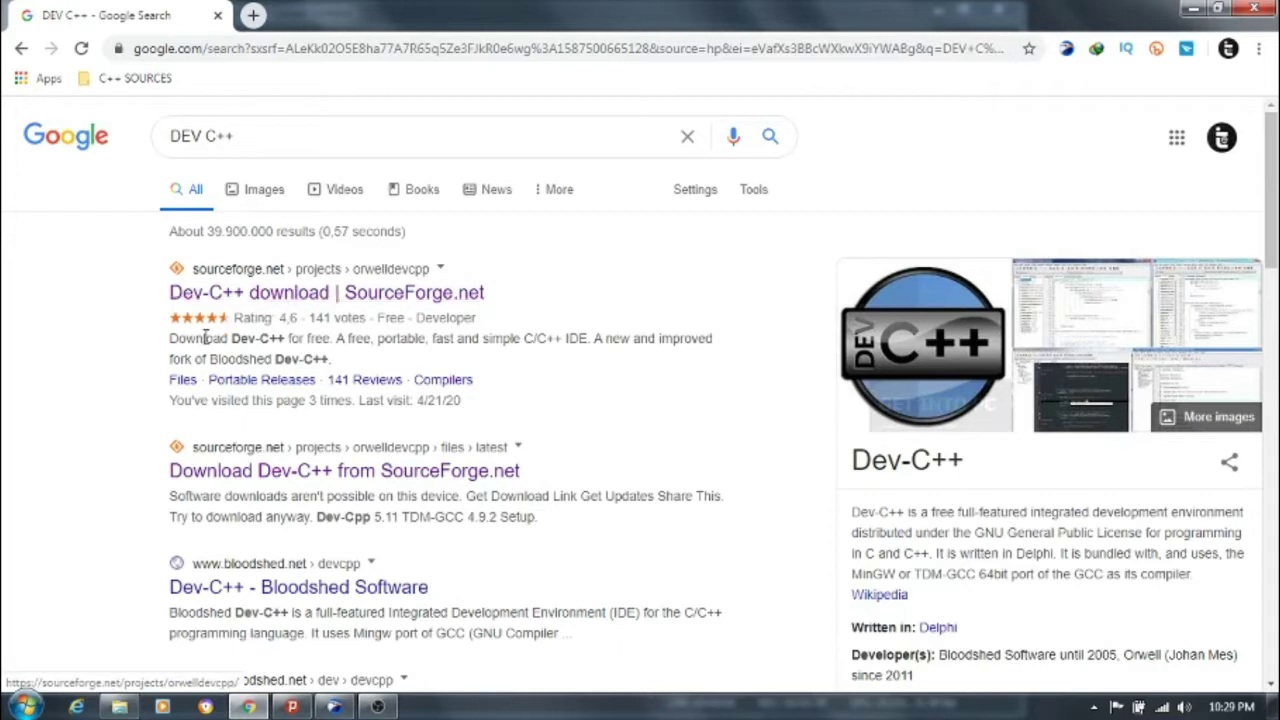
Open the Dev-C++ project page on SourceForge and start downloading its installer with the default download settings.
click(268, 298)
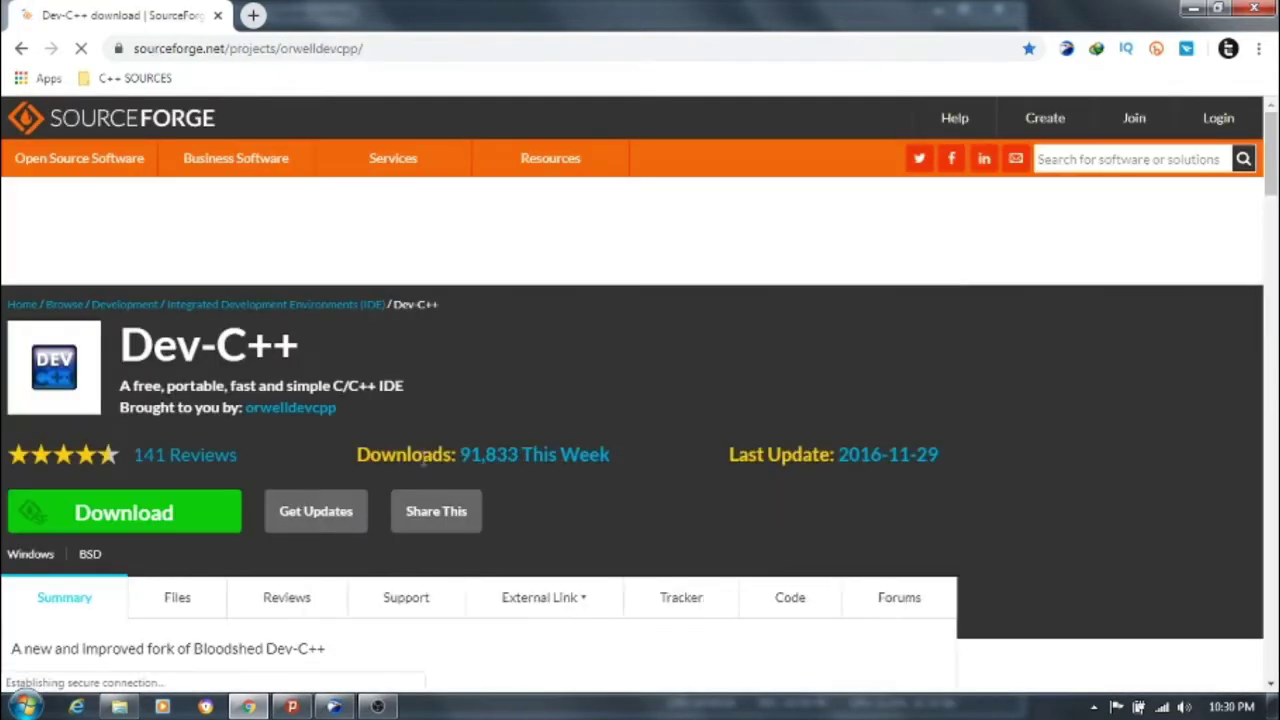
click(175, 527)
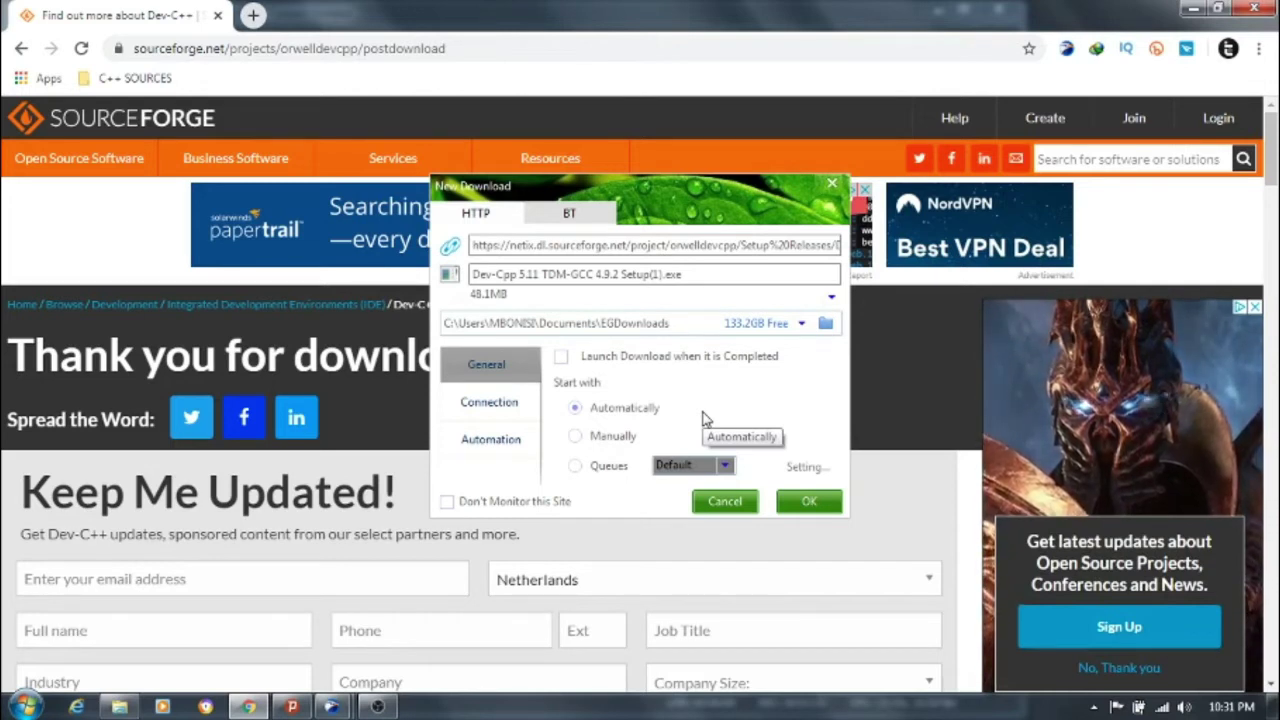
click(806, 505)
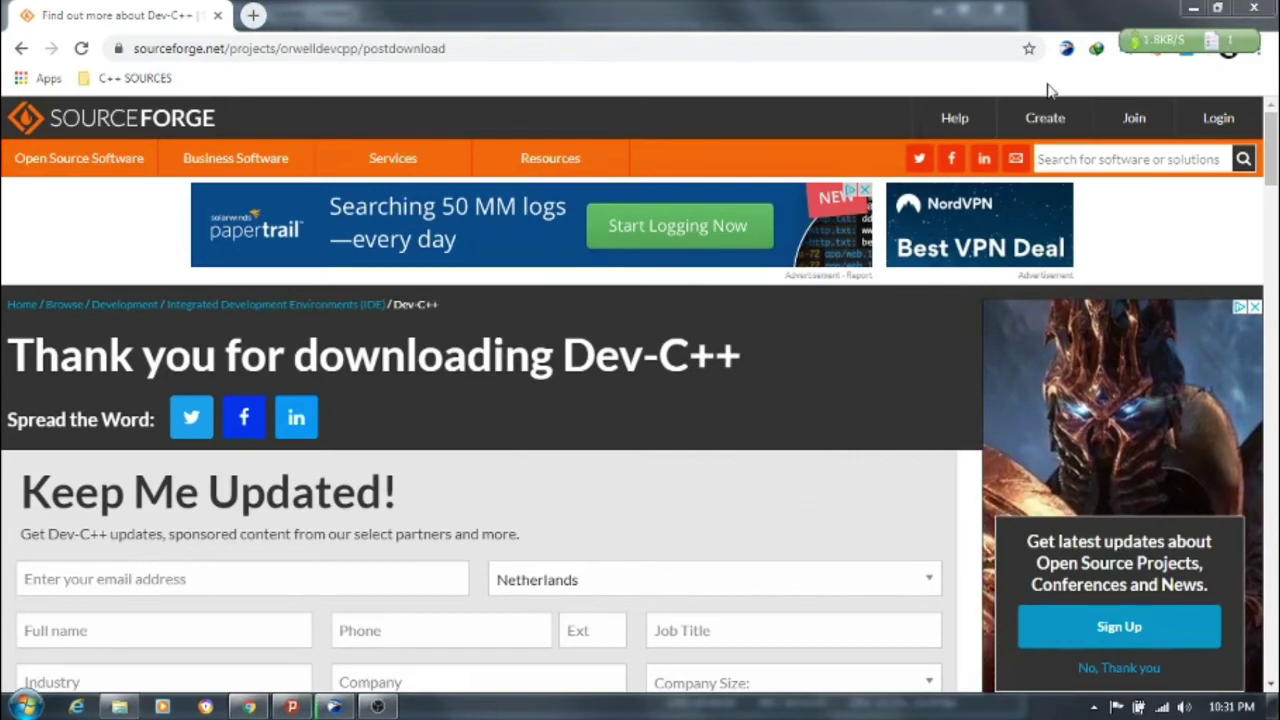
Launch the completed Dev-Cpp 5.11 TDM-GCC 4.9.2 Setup.exe download from EagleGet, clearing the other windows out of the way.
click(1193, 8)
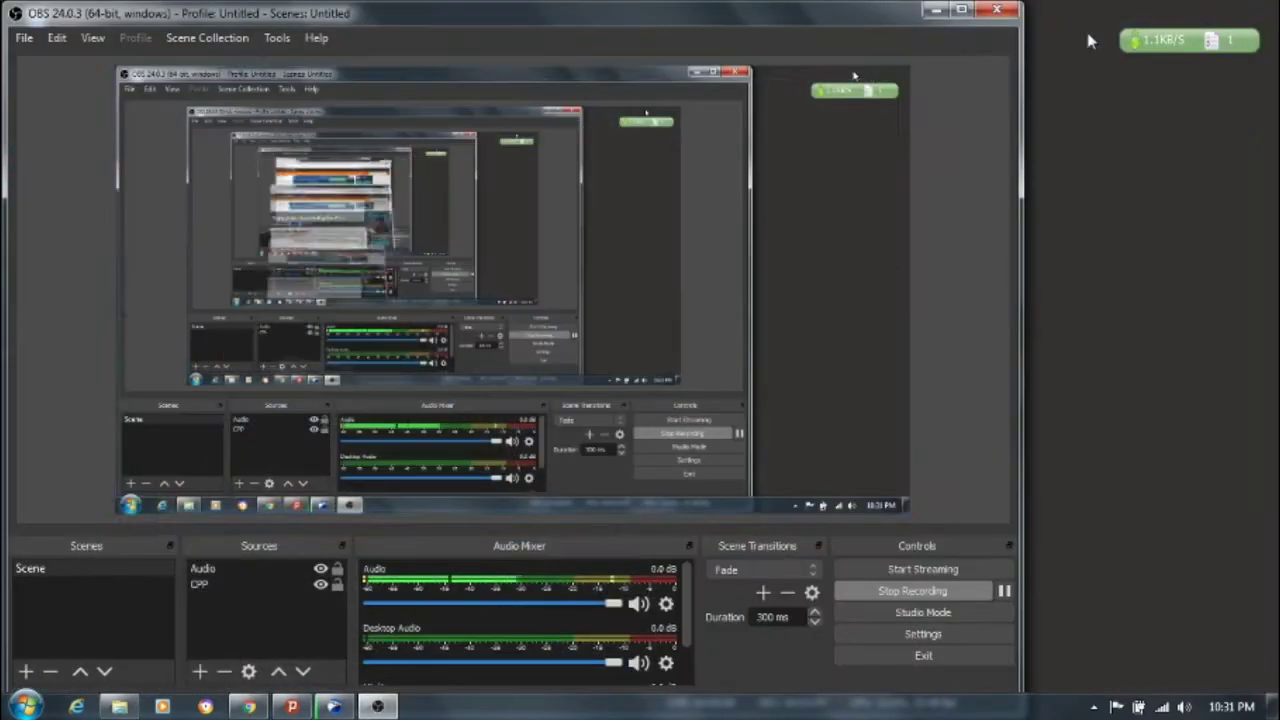
click(935, 10)
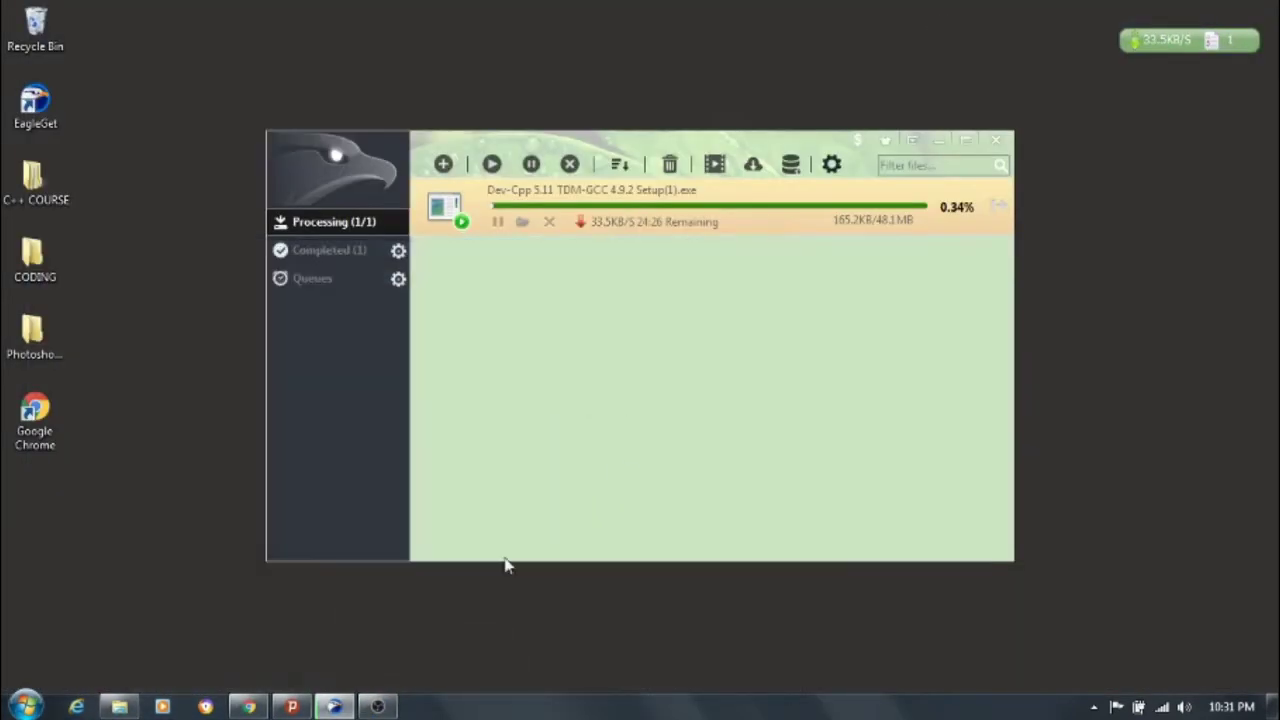
click(360, 264)
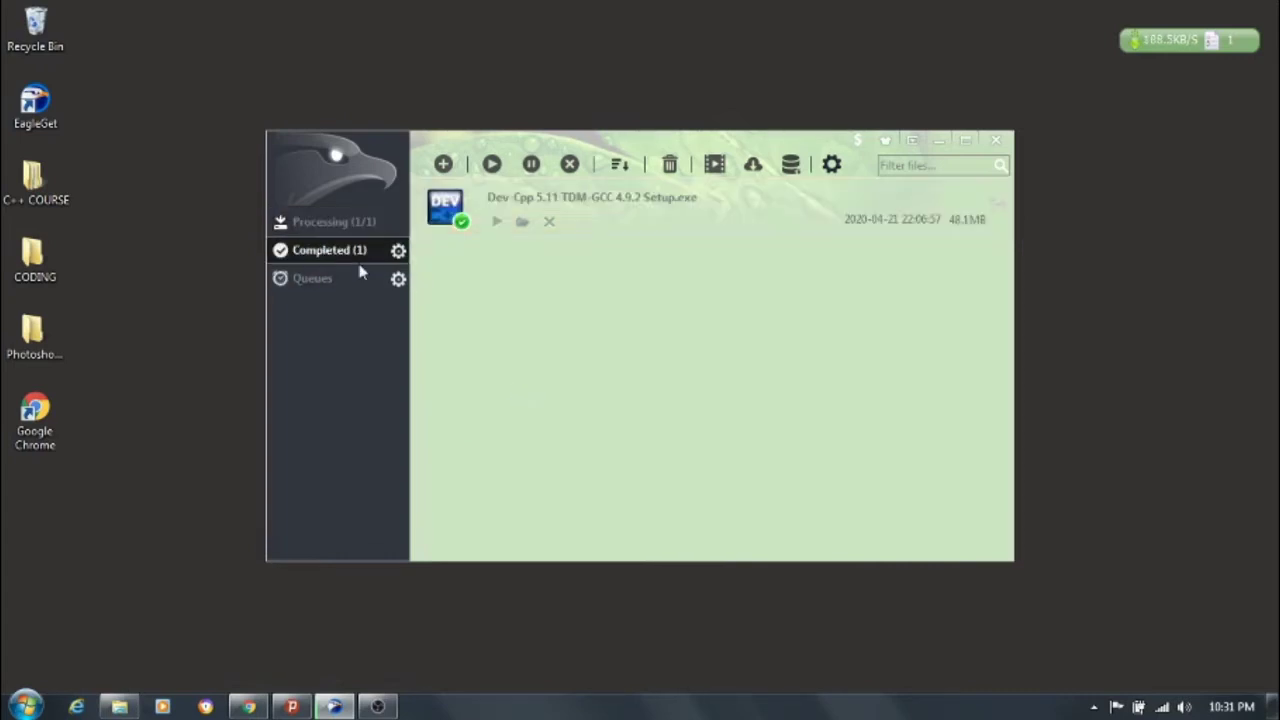
click(498, 222)
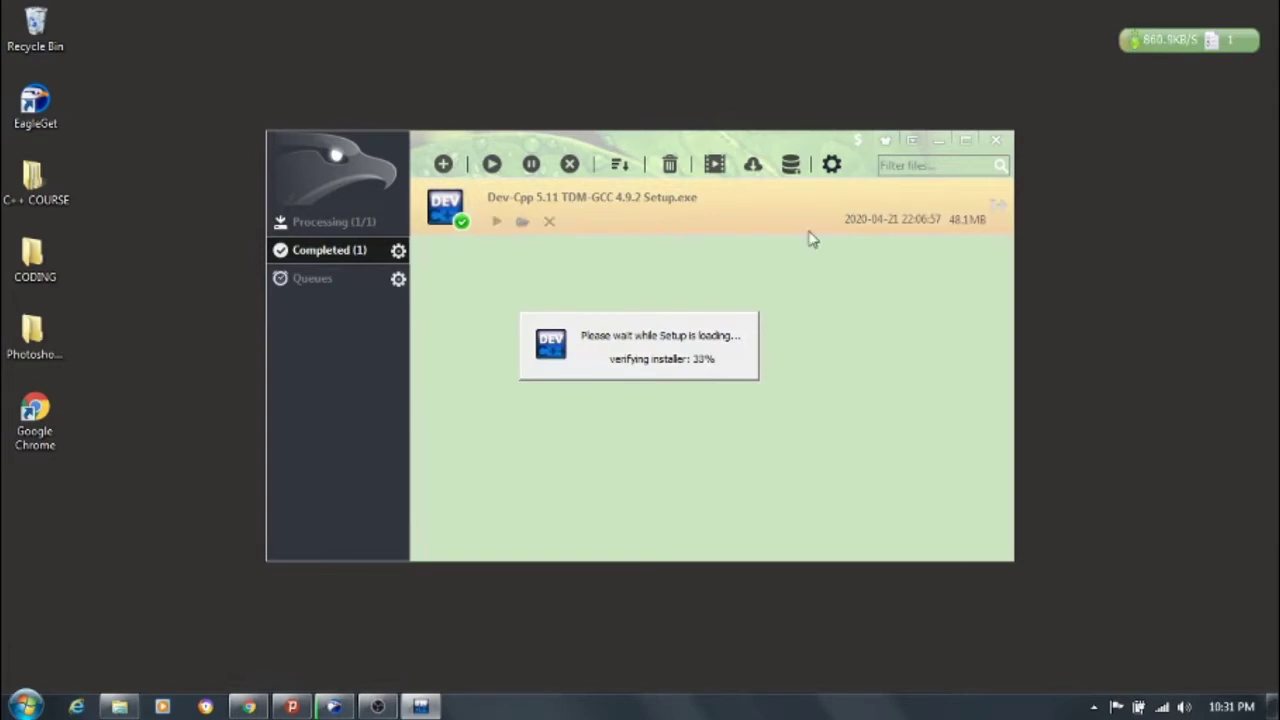
click(938, 141)
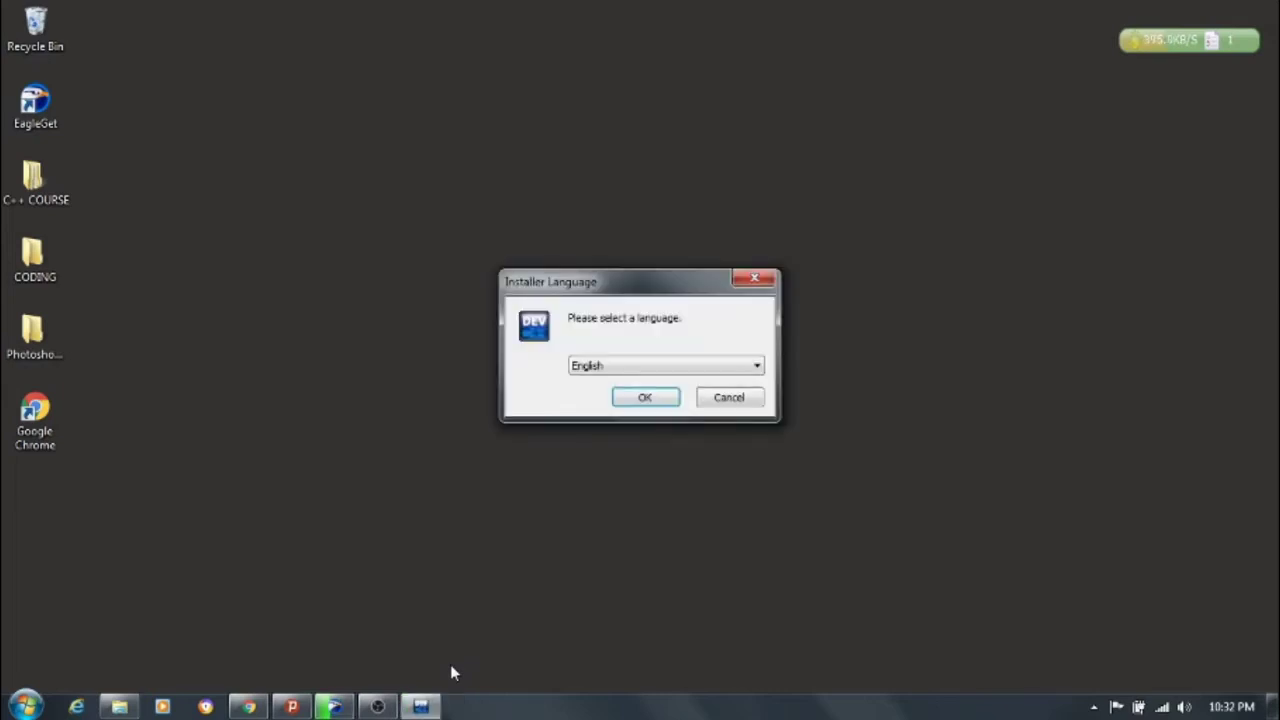
Install Dev-C++ 5.11 in English, accepting the license, with the Full component set in C:\Program Files (x86)\Dev-Cpp.
click(640, 401)
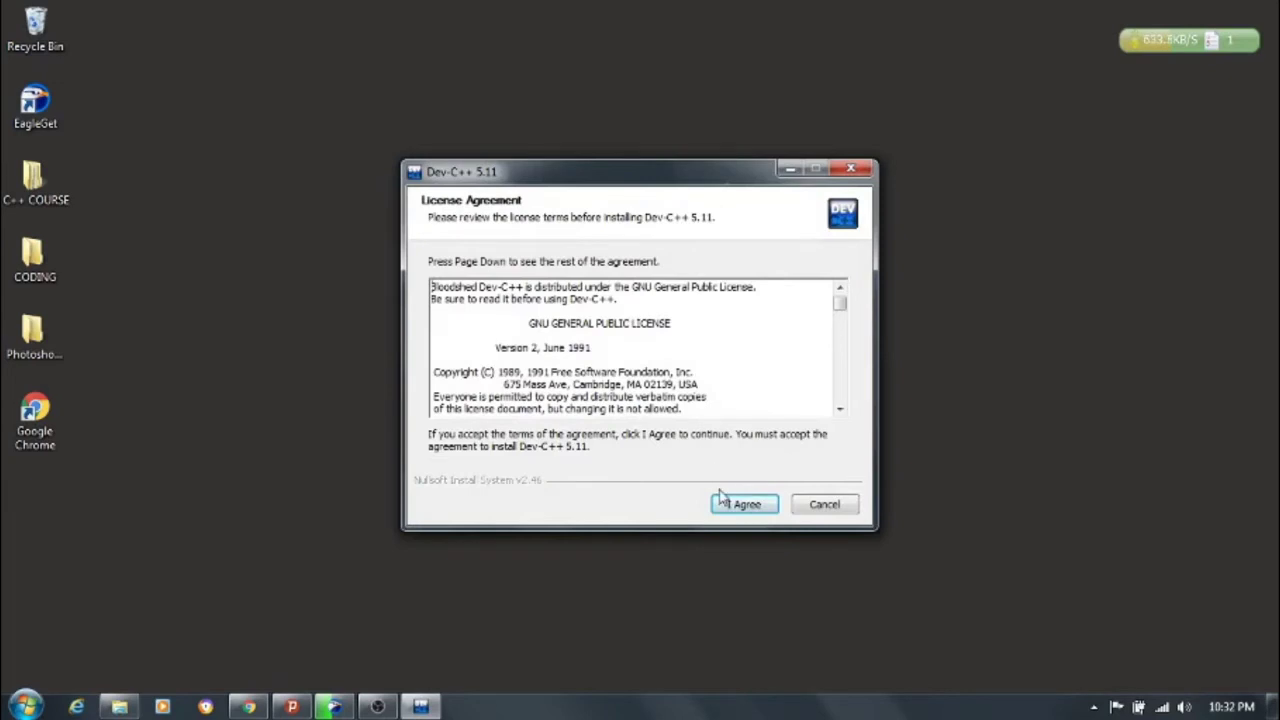
click(737, 505)
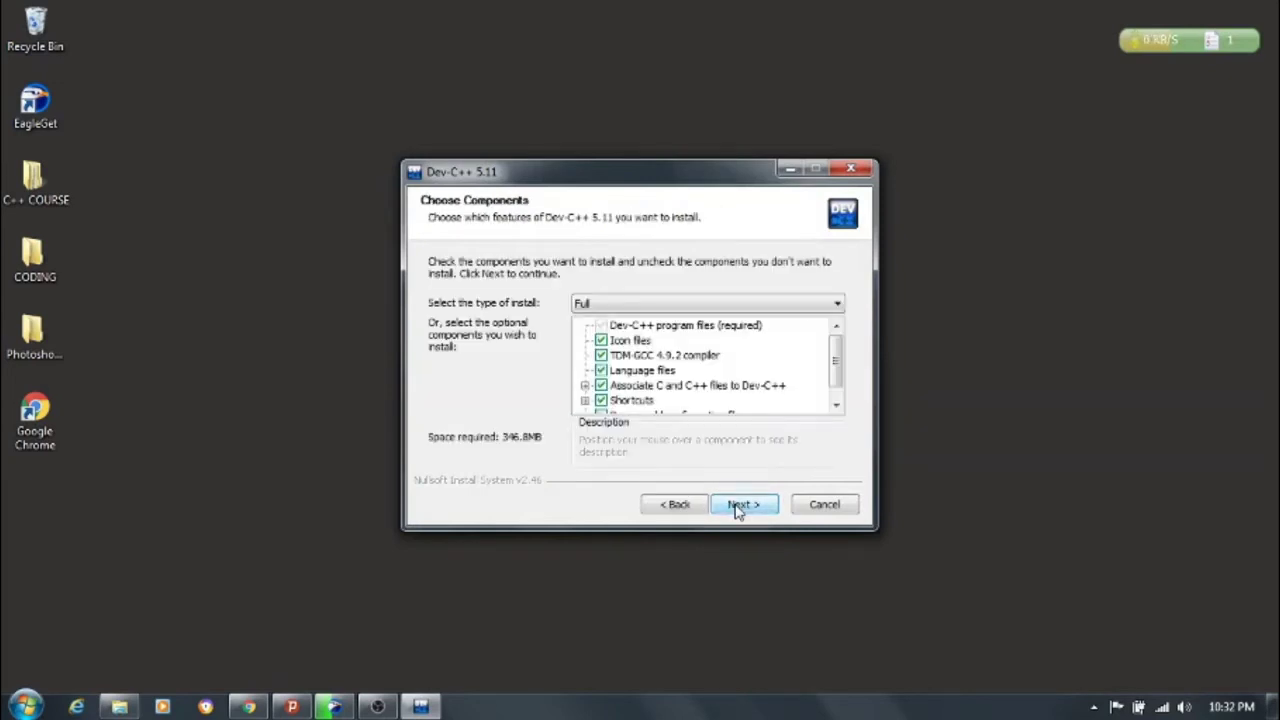
click(740, 505)
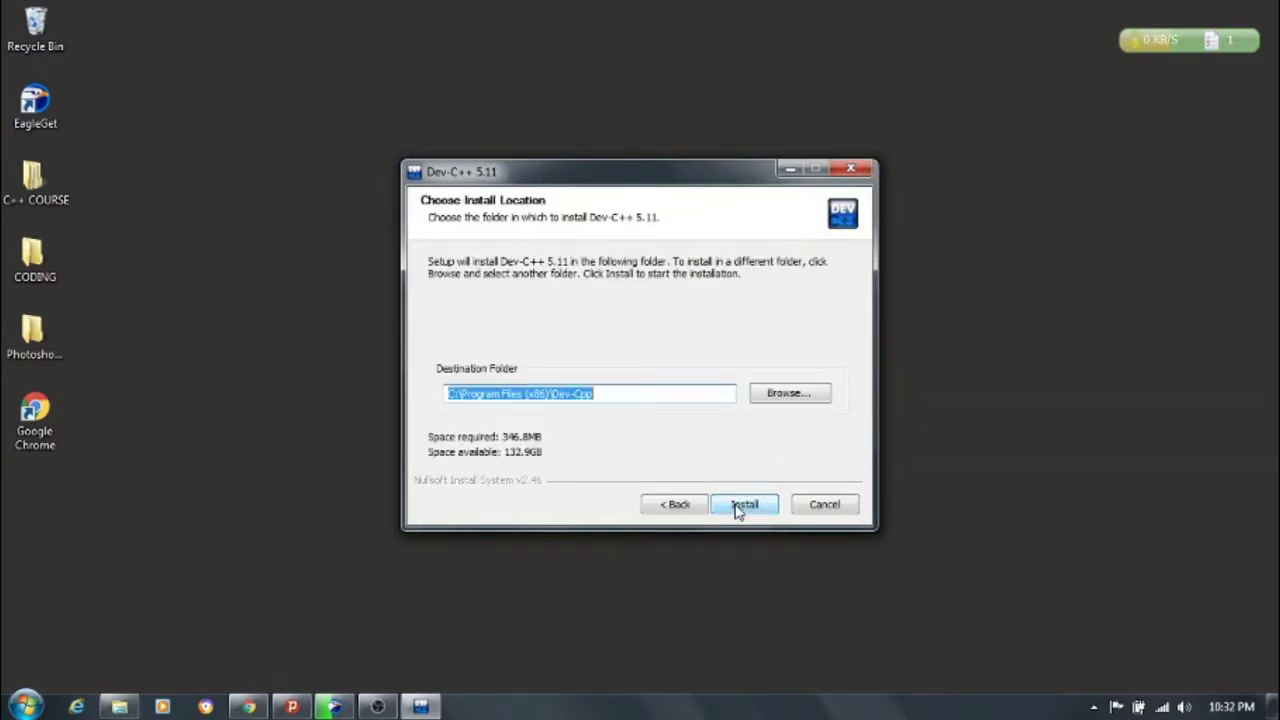
click(740, 505)
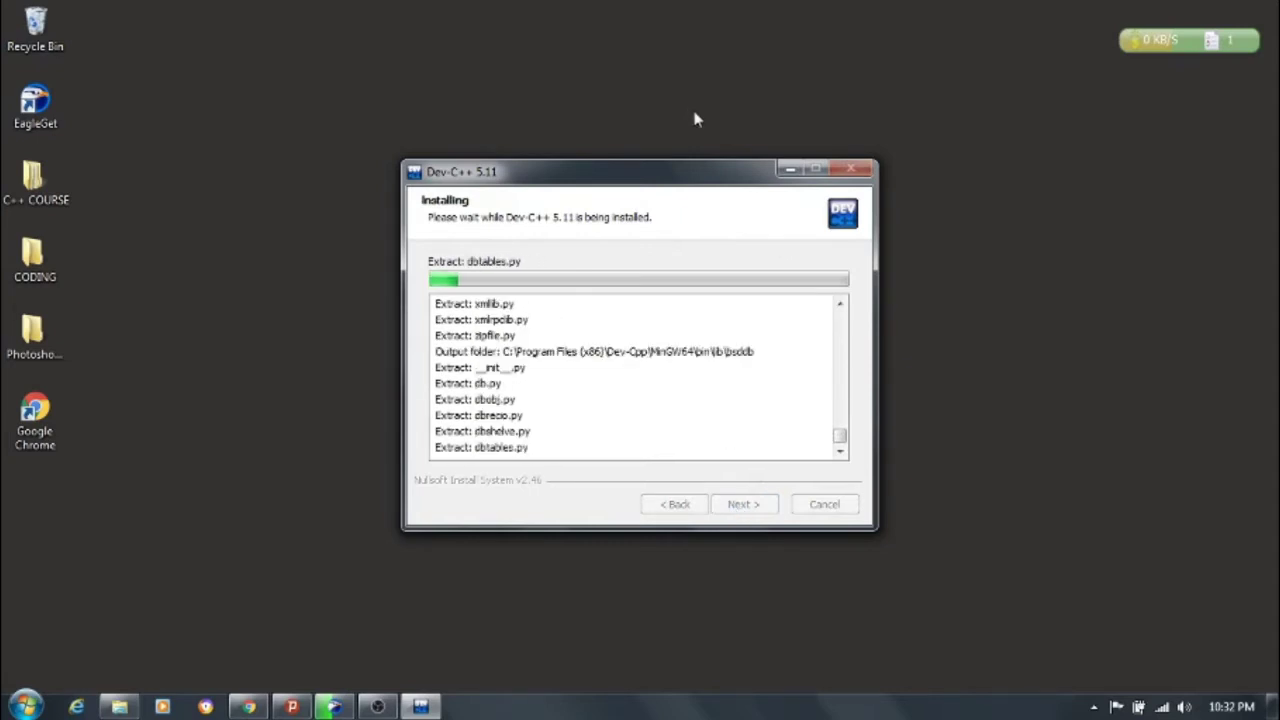
Finish the Dev-C++ 5.11 setup wizard with the option to run the program kept enabled.
drag(722, 172, 717, 168)
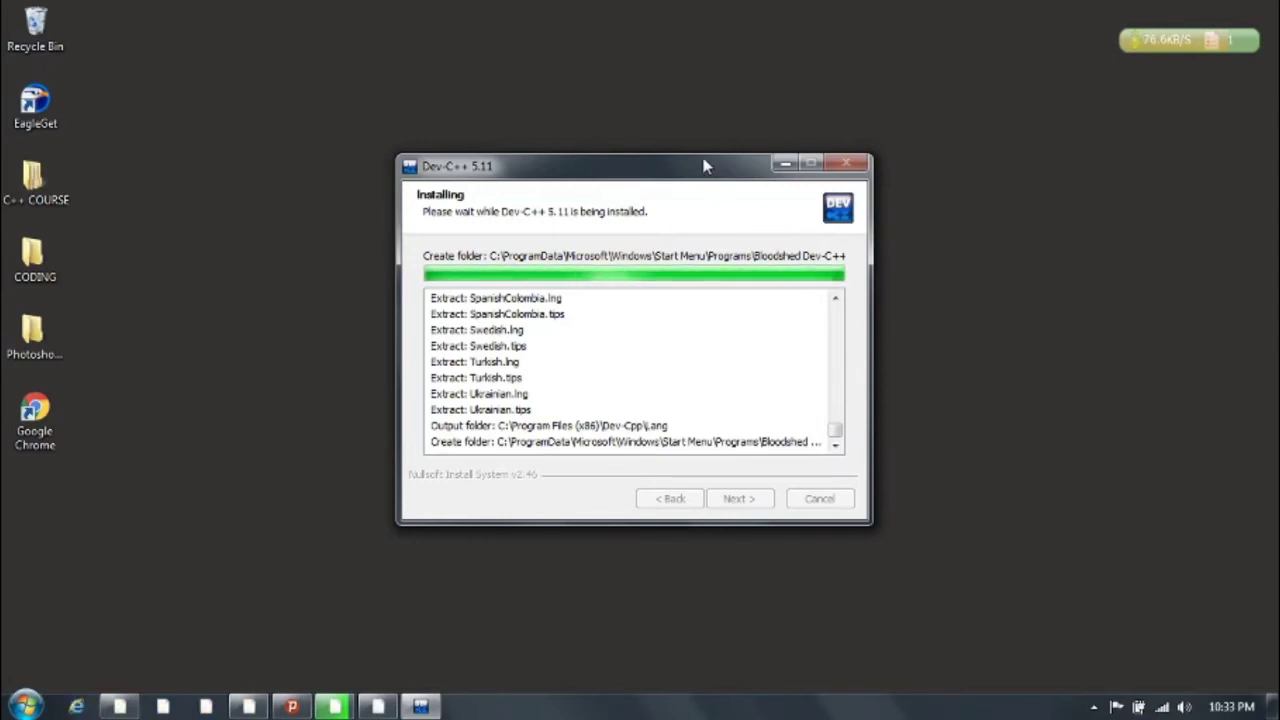
drag(703, 168, 717, 166)
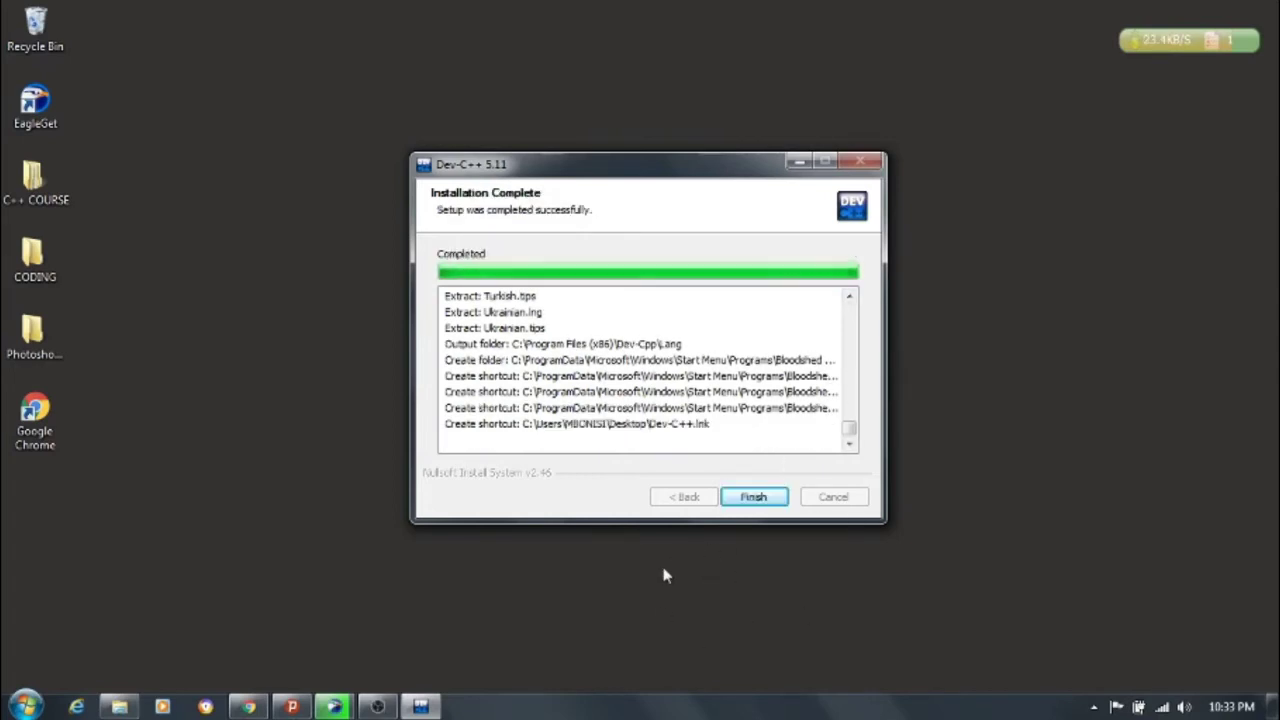
click(751, 500)
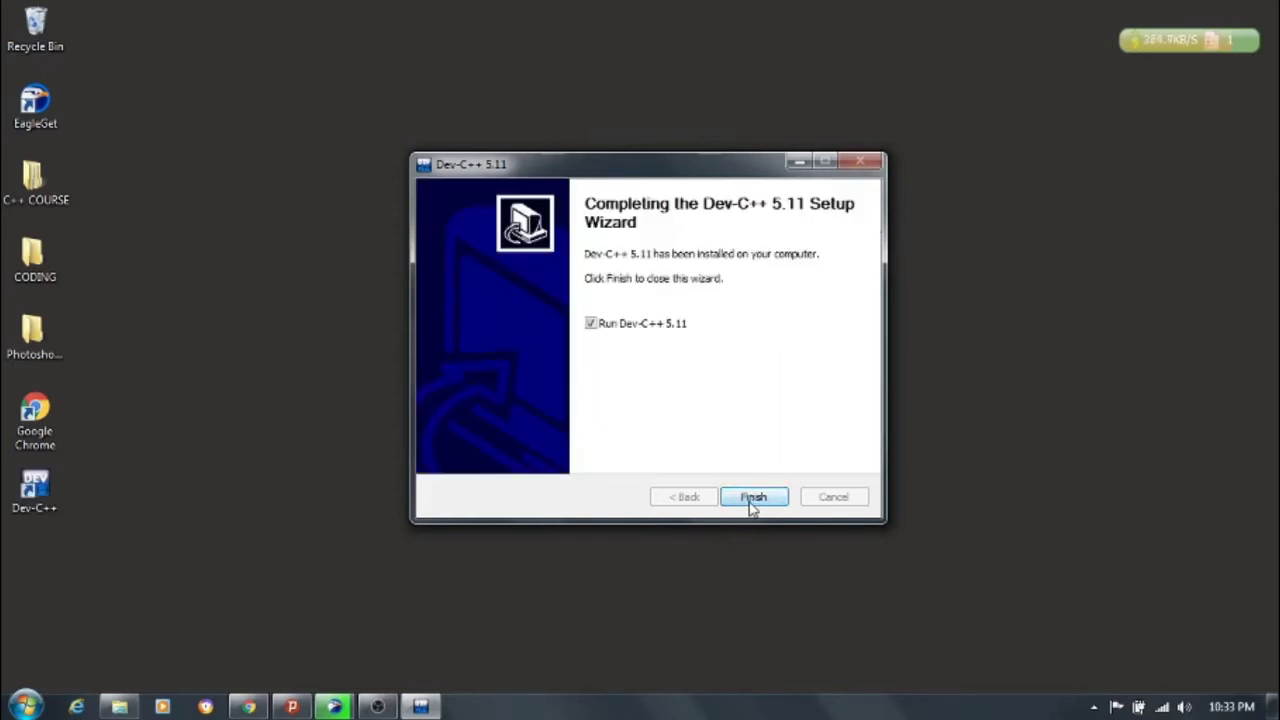
click(753, 500)
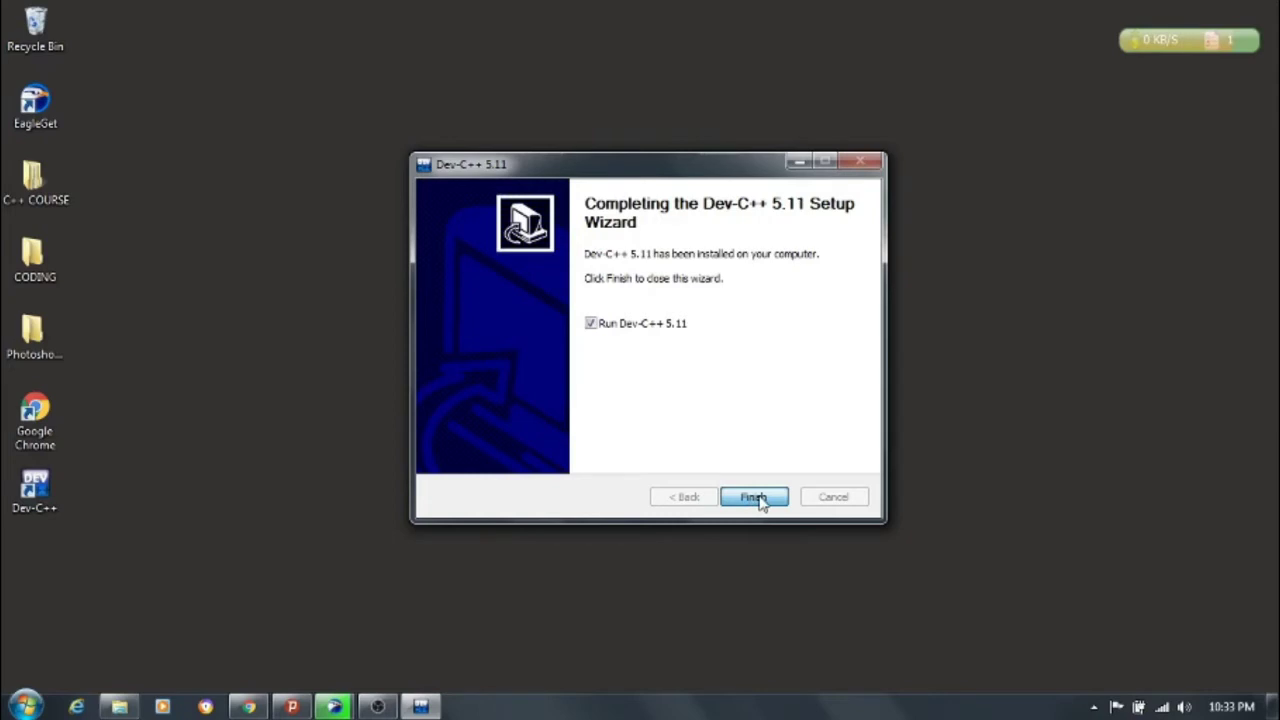
click(783, 498)
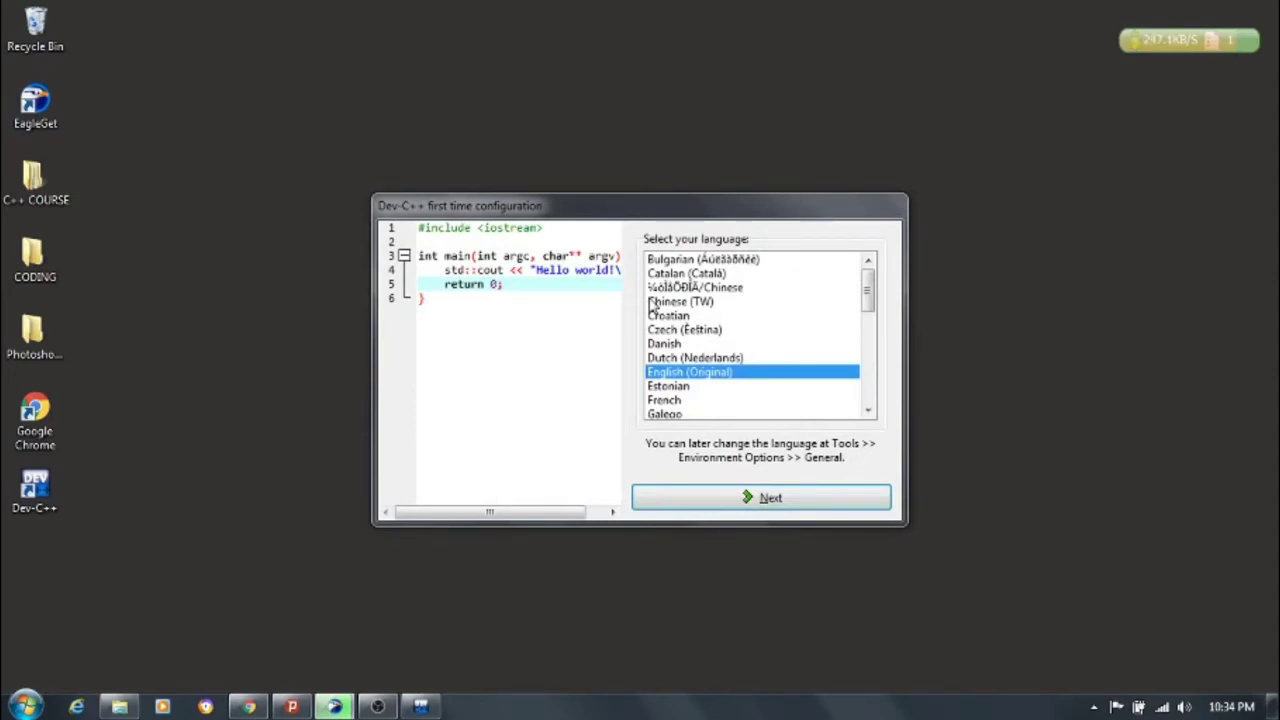
Complete the first-time configuration with English (Original), the Consolas font, the GSS Hacker color theme and New Look icons.
click(789, 503)
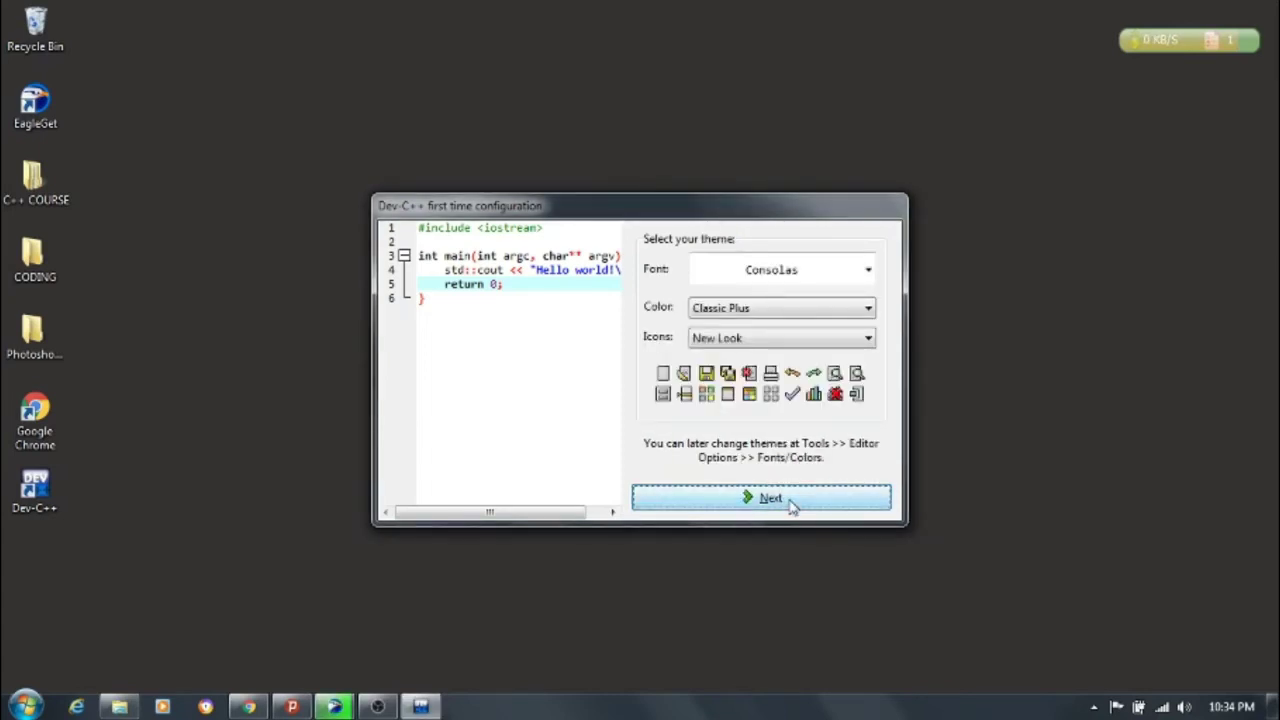
click(843, 315)
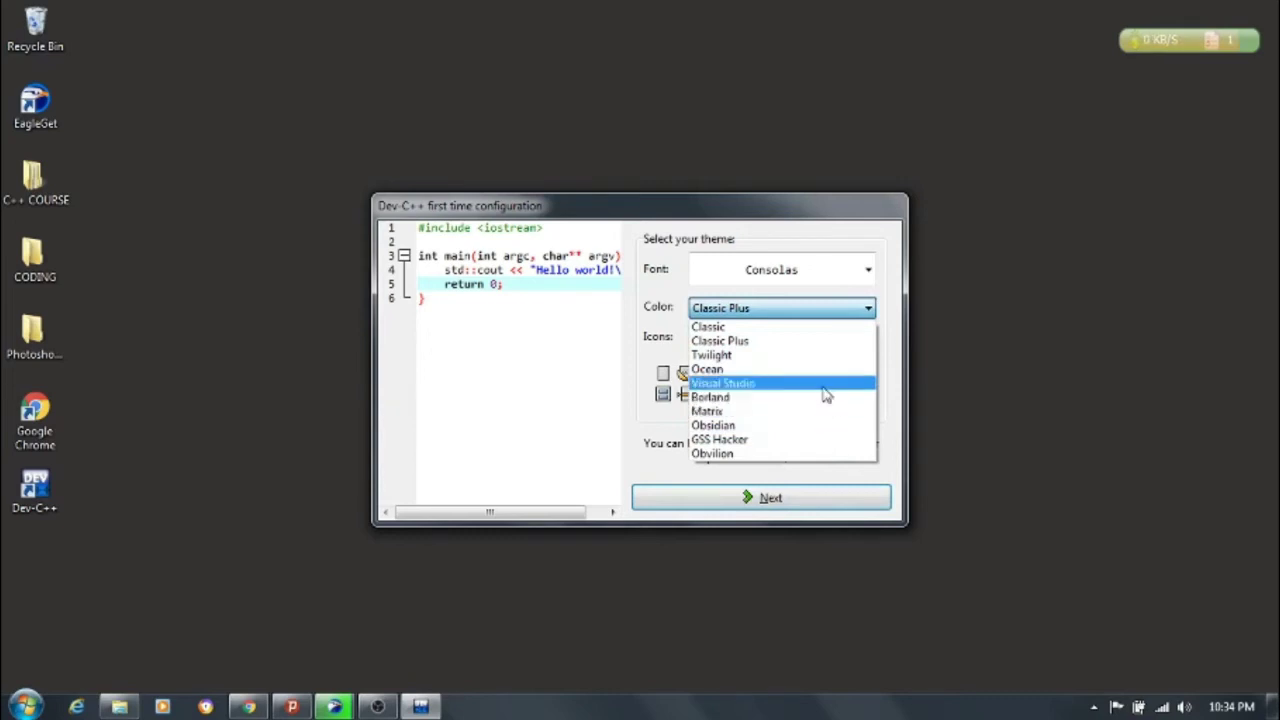
click(824, 439)
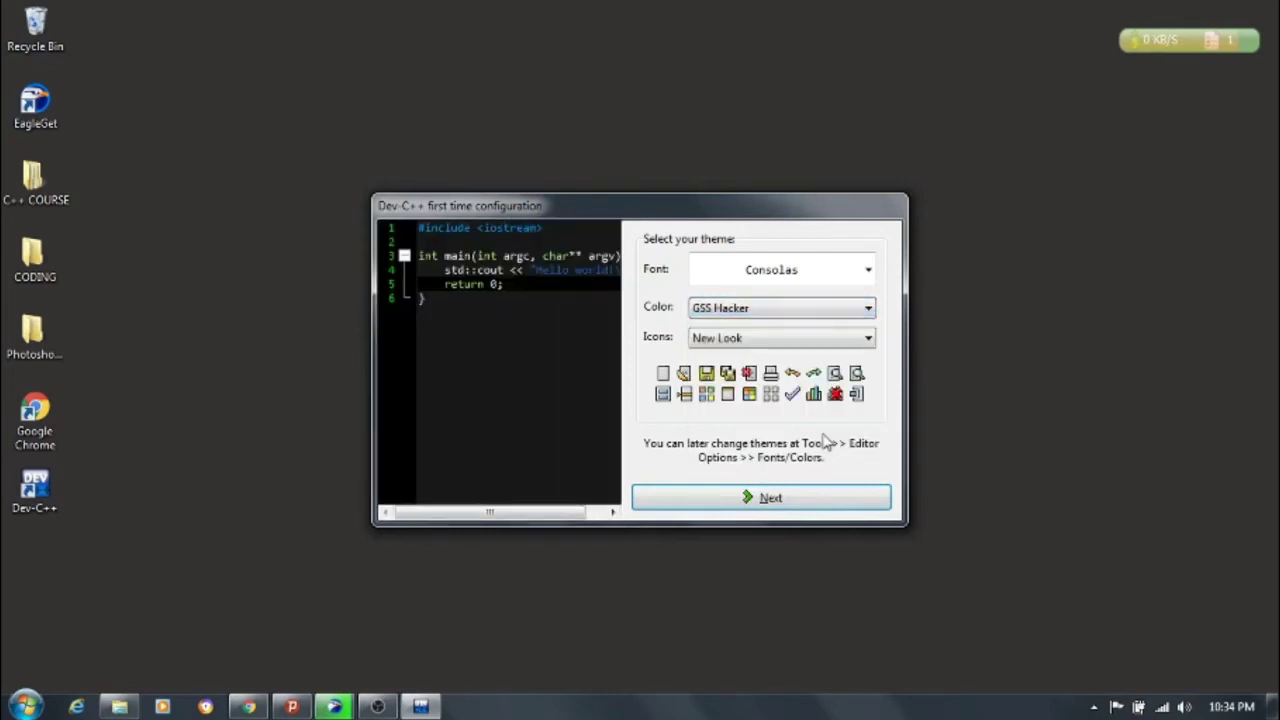
click(778, 500)
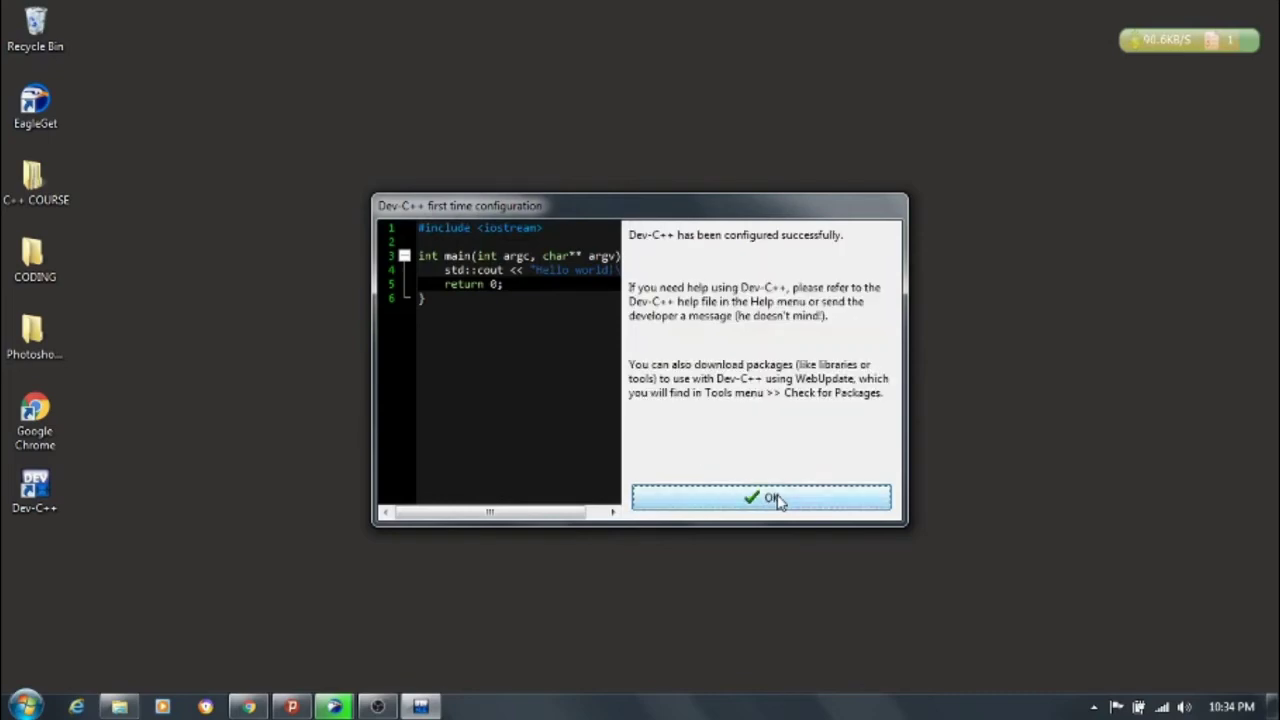
click(777, 498)
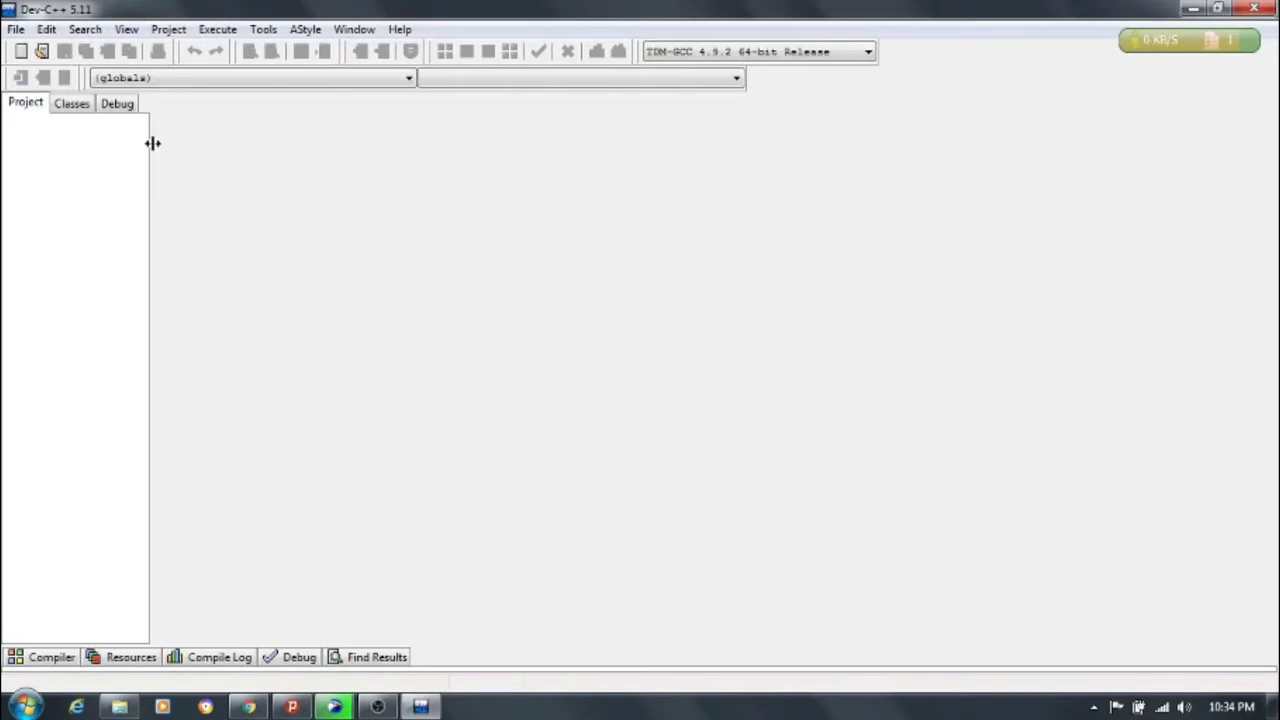
Create a new empty source file.
click(16, 30)
mouse_move(57, 51)
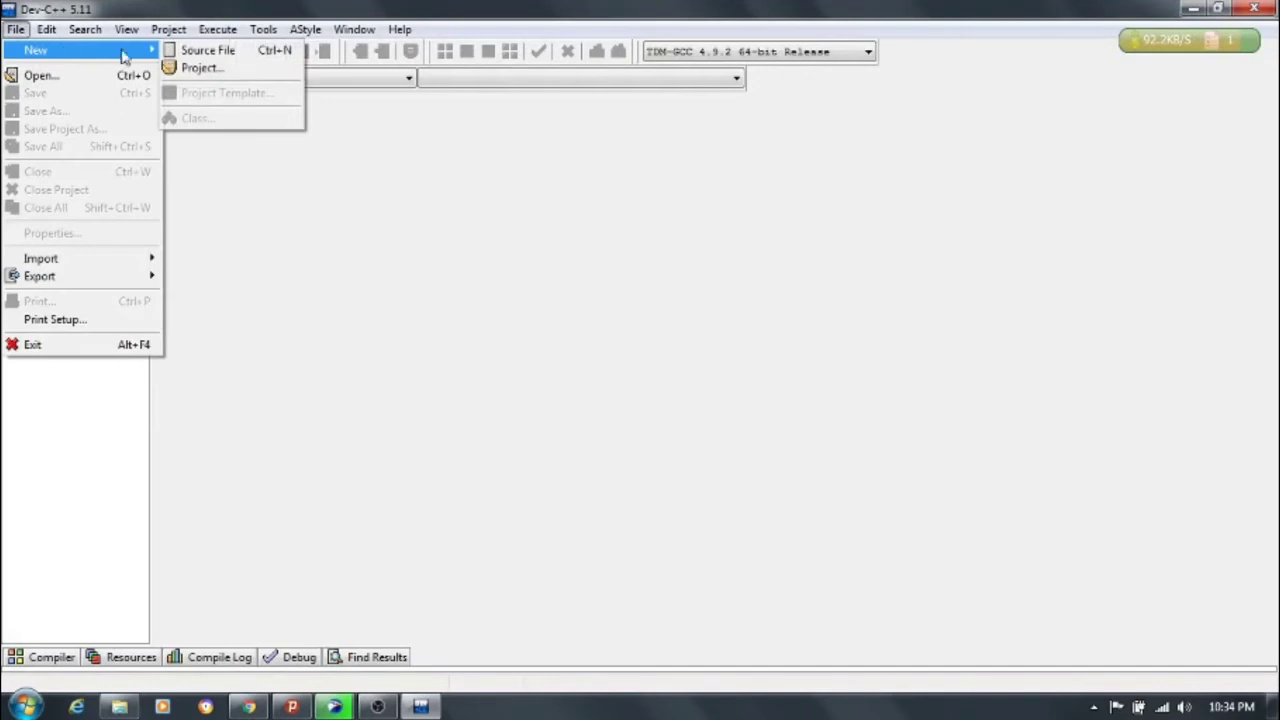
click(224, 58)
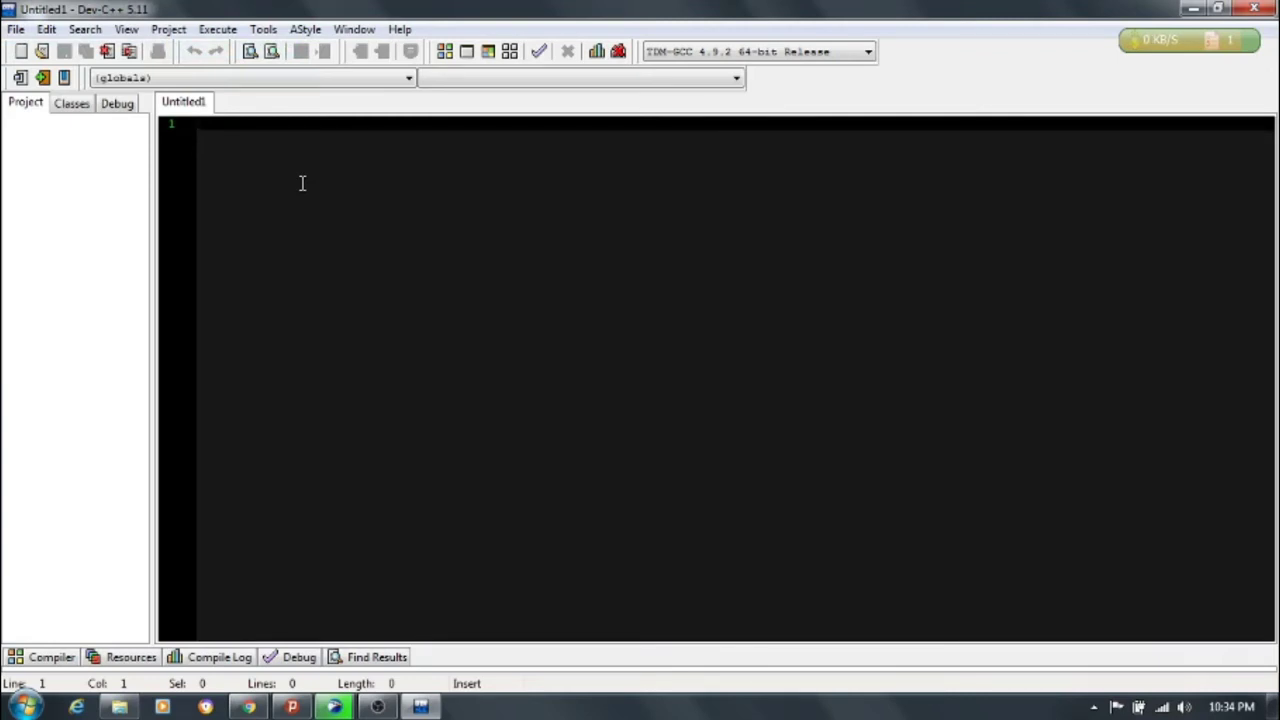
Write the header line #include <iostream> at the start of the source file.
text(#)
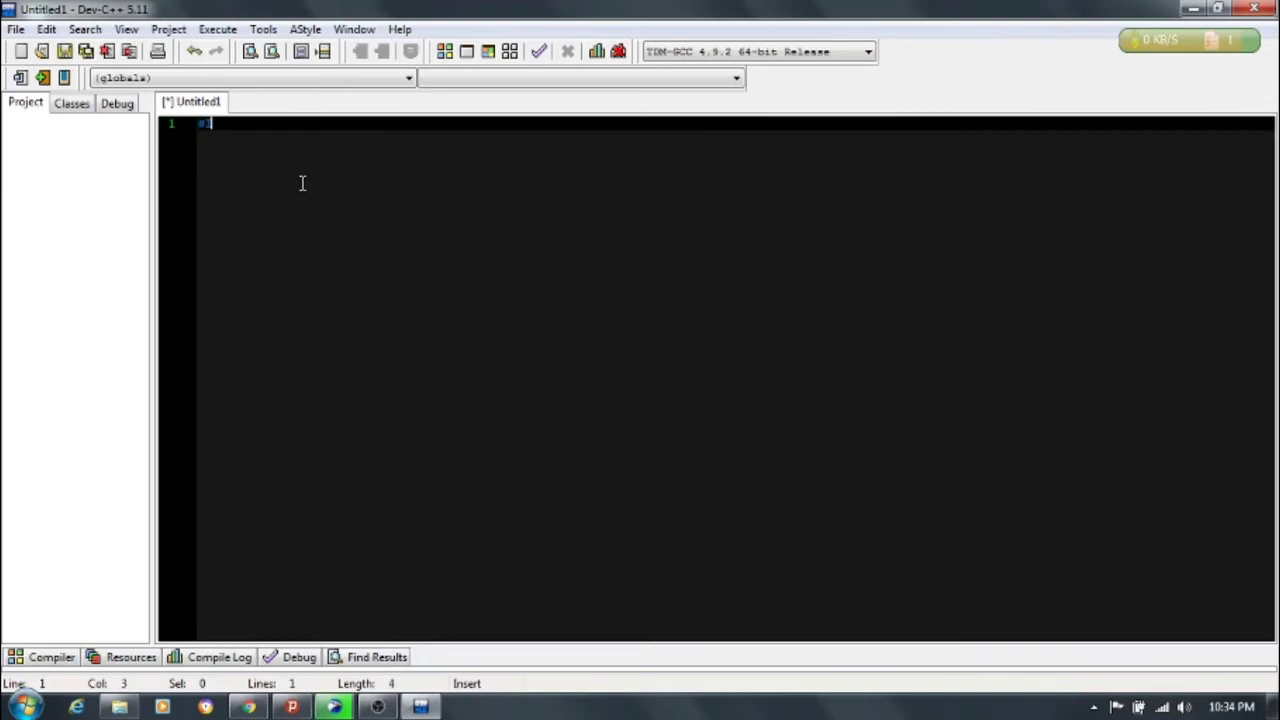
text(in)
key(BackSpace)
key(BackSpace)
key(BackSpace)
text(#include)
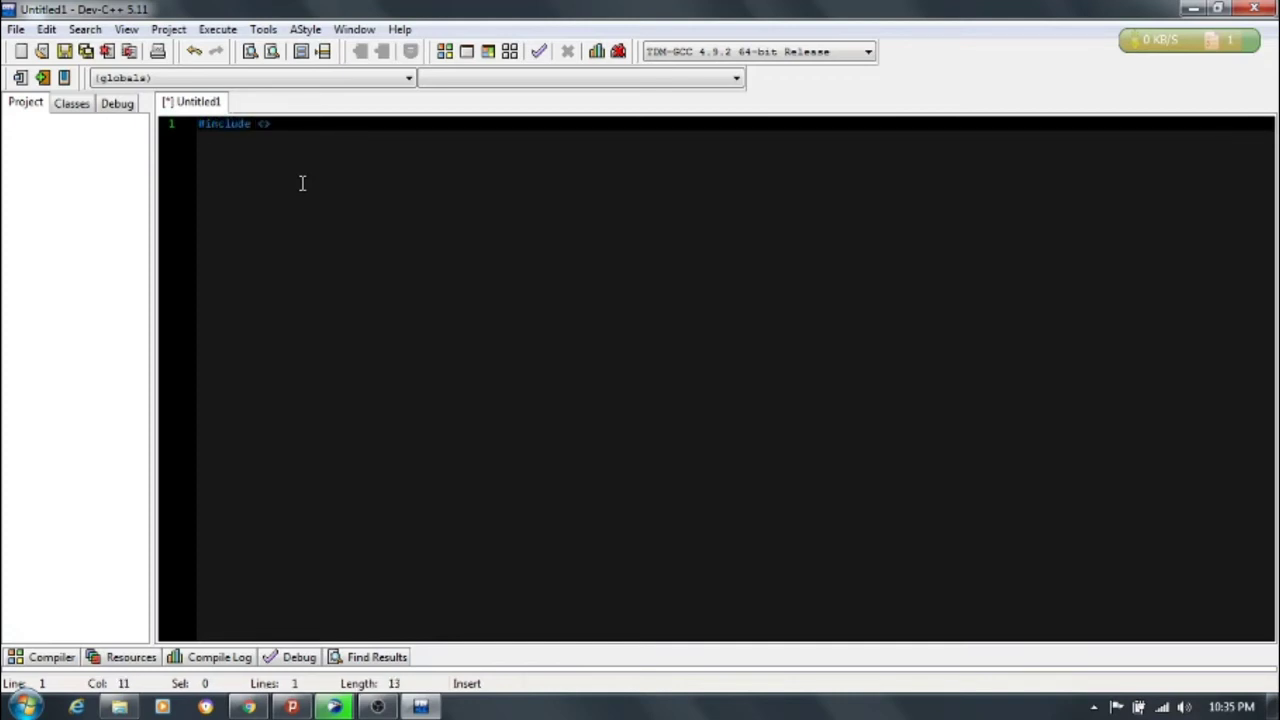
text( <iostream>)
key(Return)
Add the line "using namespace std;" below the include directive.
text(using)
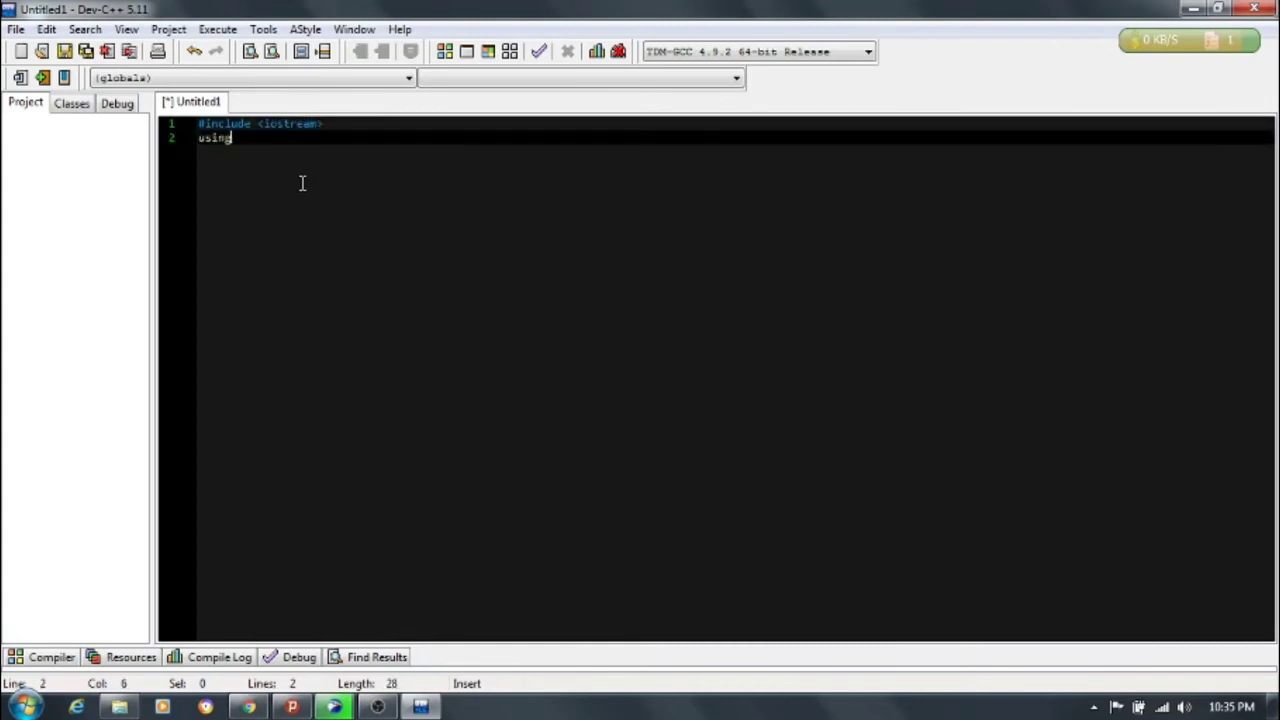
text( namespace std)
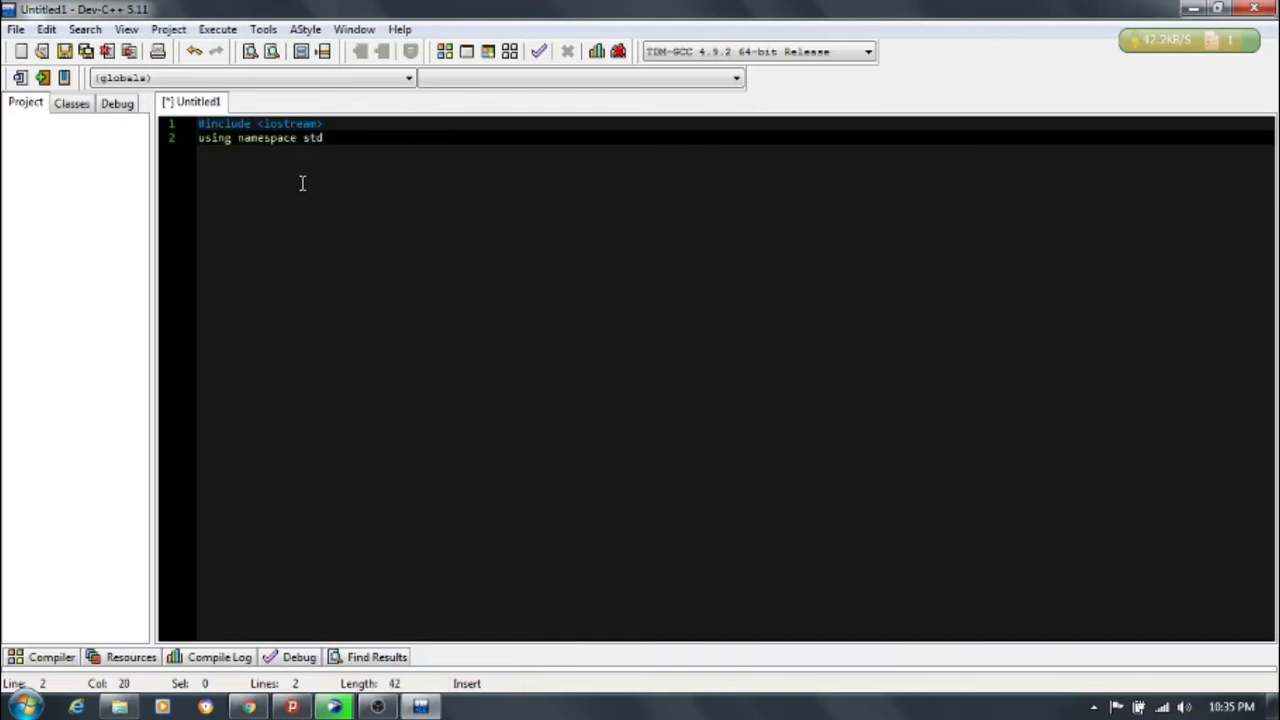
text(;)
key(Return)
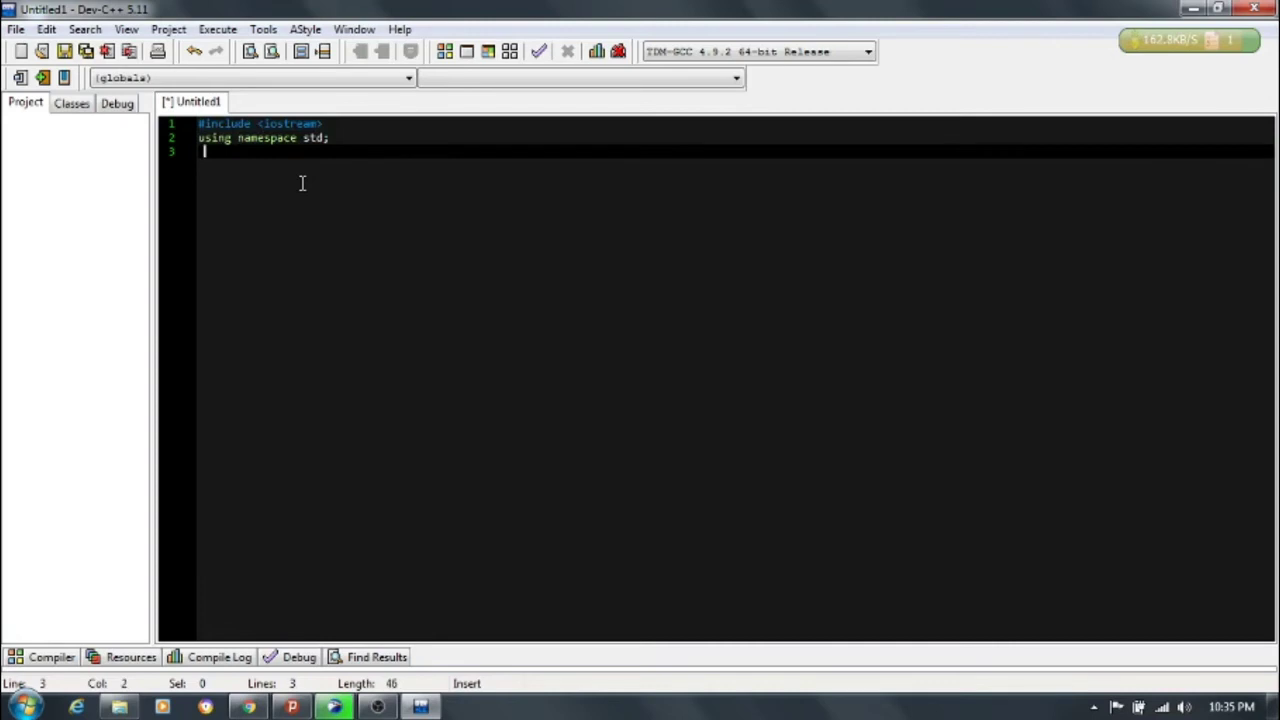
Add the function header "int main ()" below the namespace line and open its body with curly braces.
key(Return)
text(int )
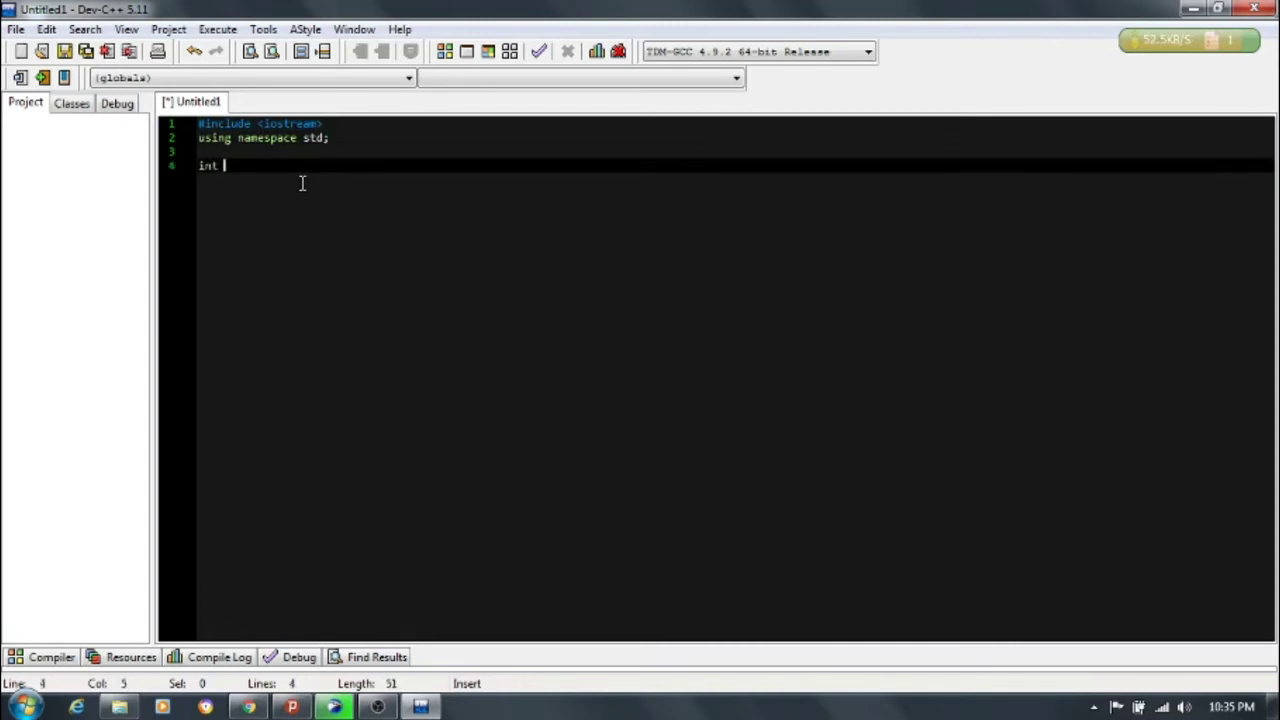
text(main )
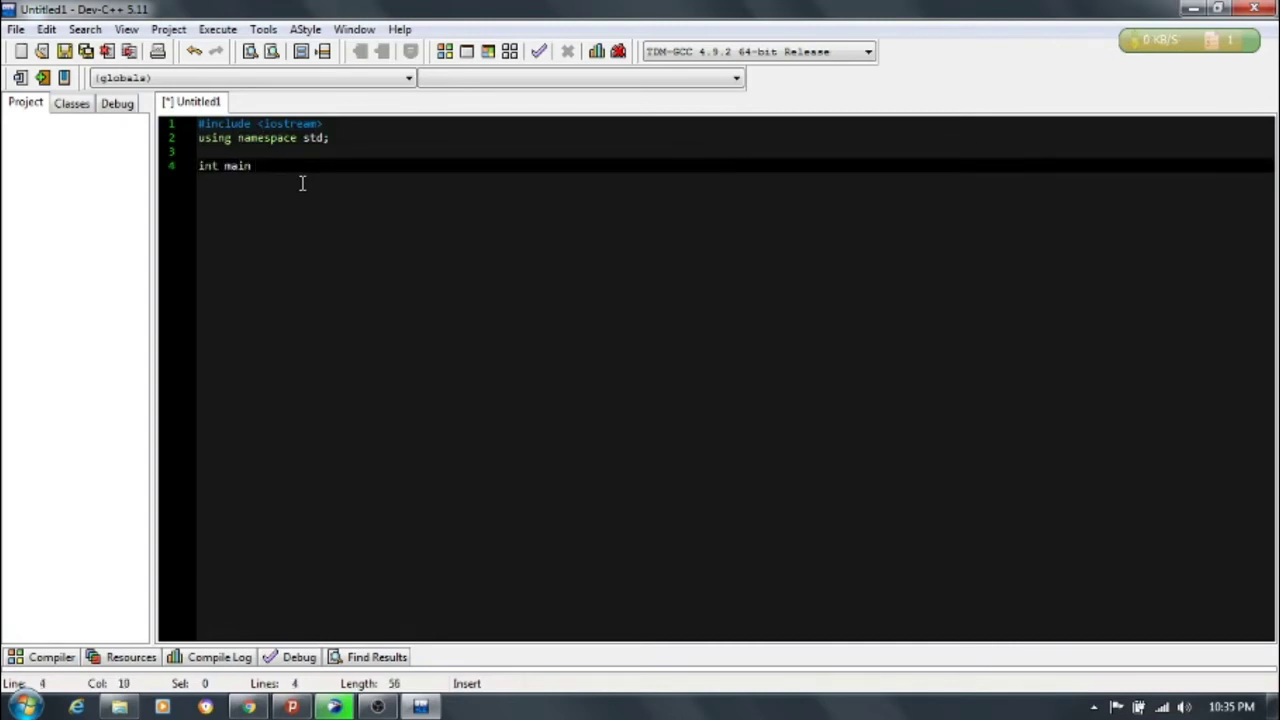
text(()
key(Return)
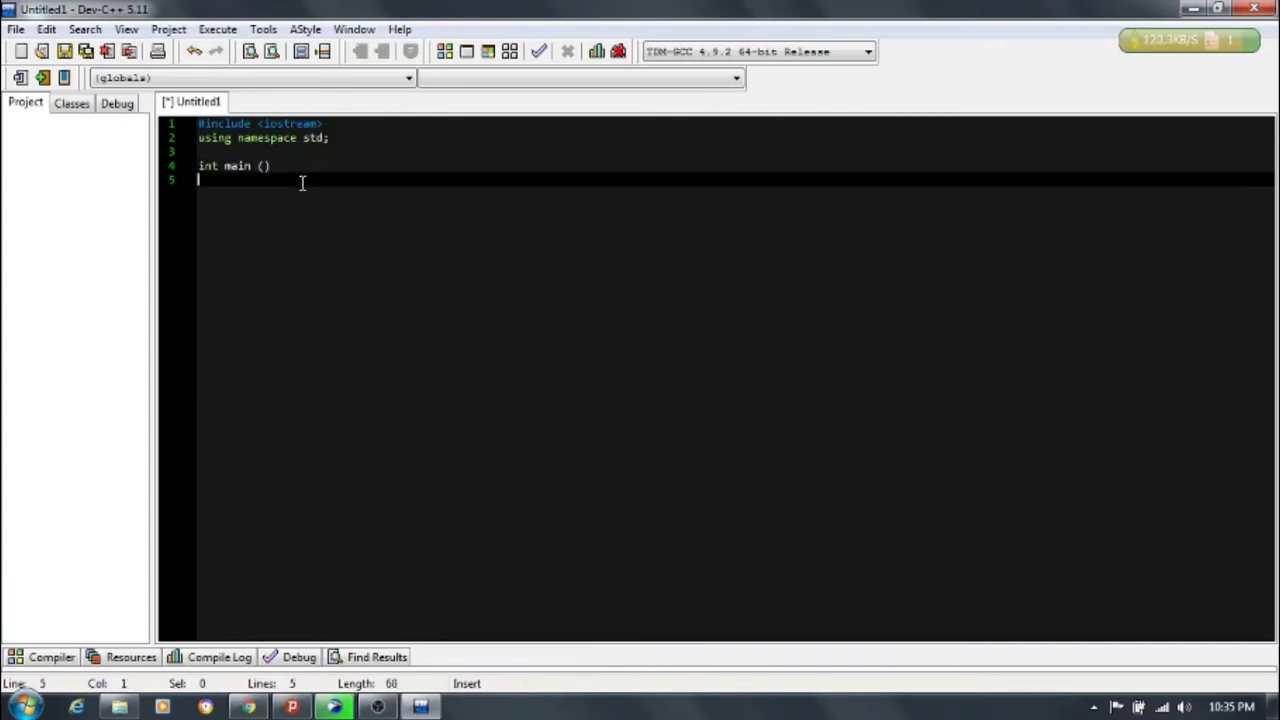
key(Return)
text({)
key(Return)
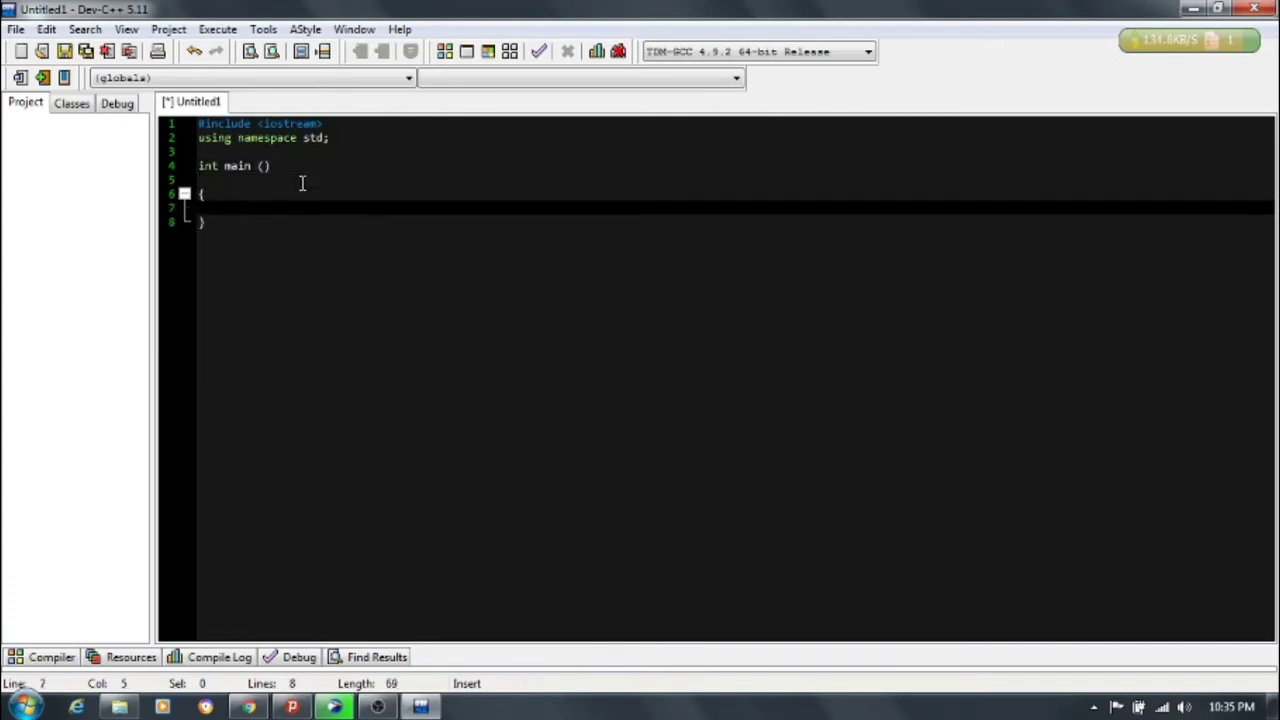
Inside main, write the output statement cout << "Hello World ";.
text(cout )
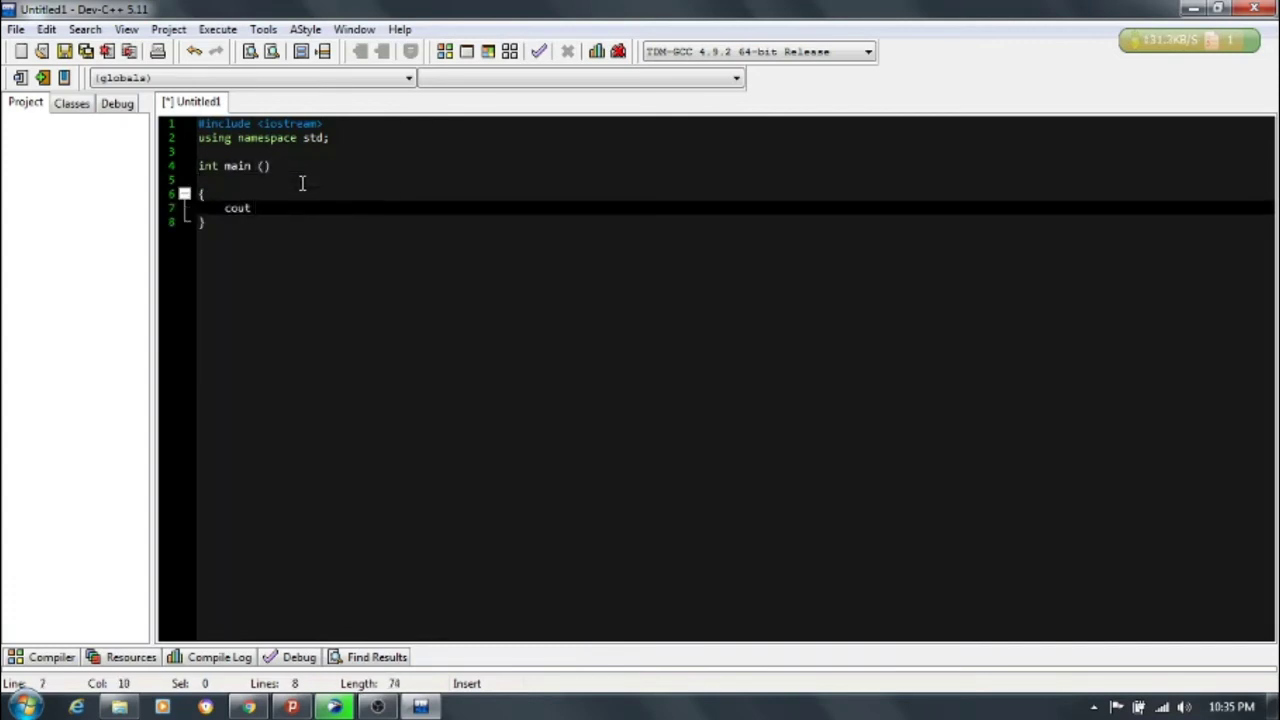
text(<< "Hello World ";)
key(Return)
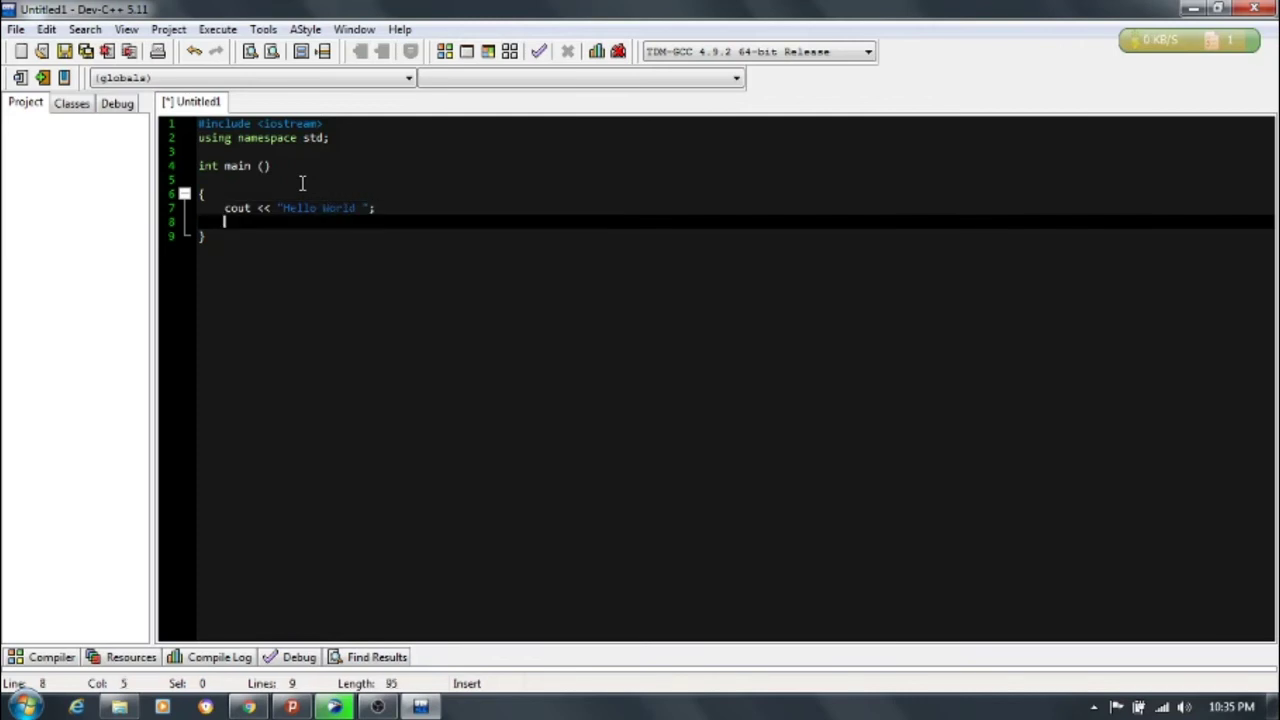
Finish the main function with "return 0;", leaving a blank line after the output statement.
key(Return)
text(ret)
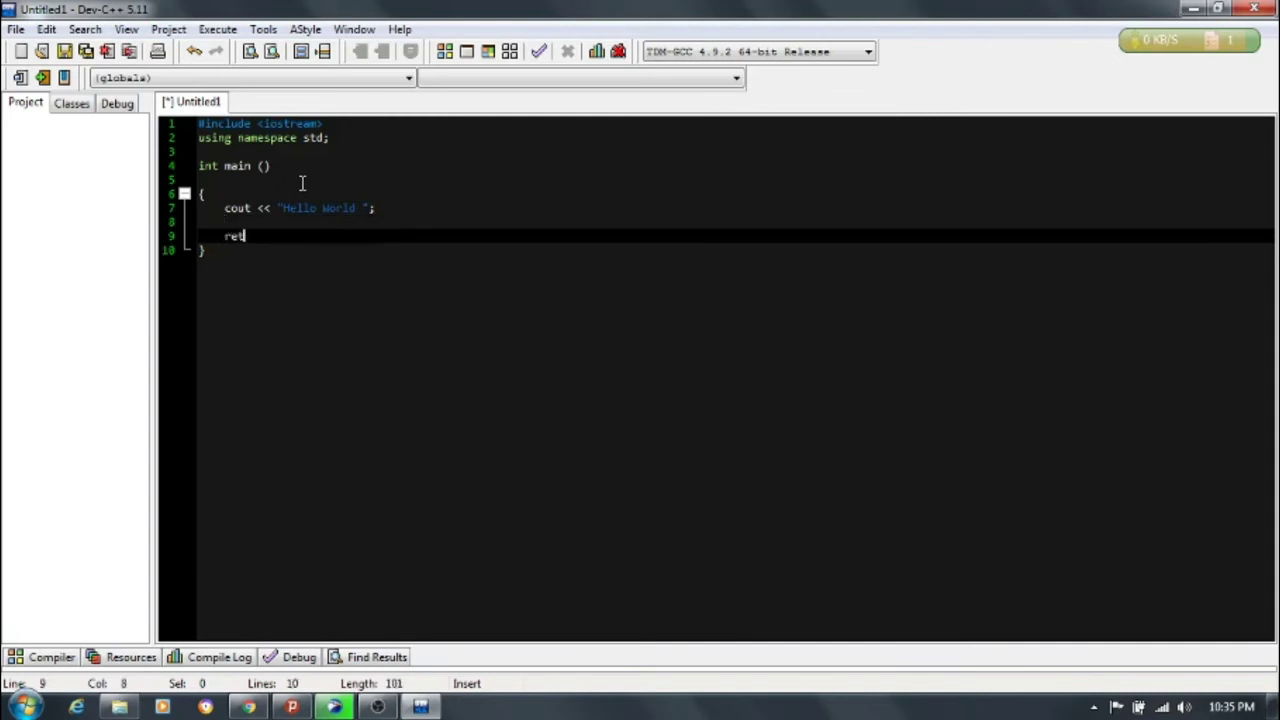
text(urn 0)
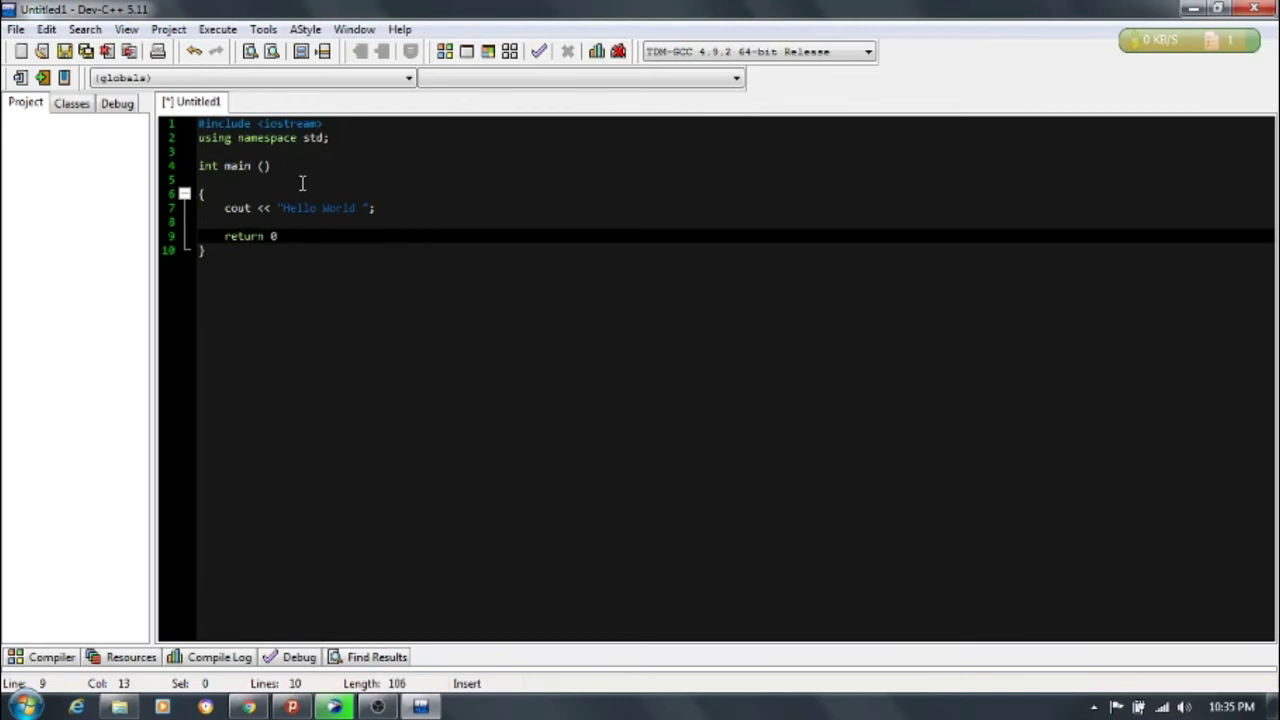
text(;)
key(Down)
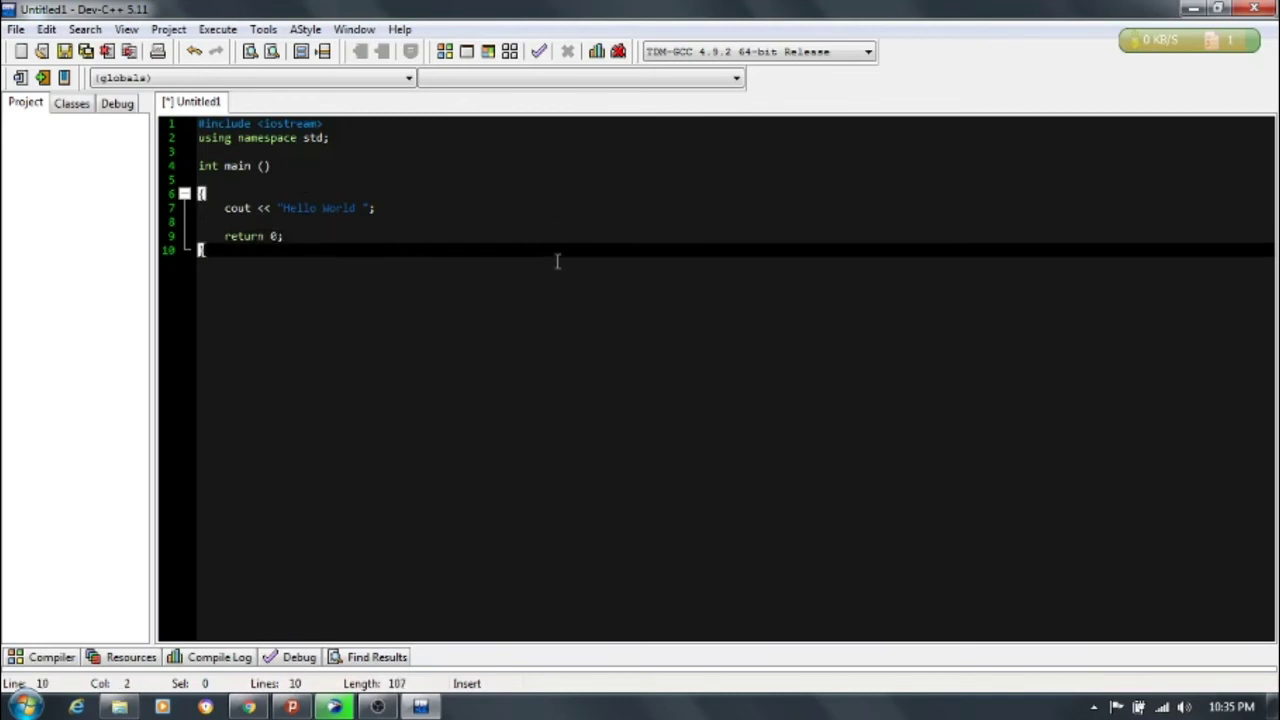
Start Compile & Run on the unsaved program and choose the Desktop as the location for its source file.
click(488, 52)
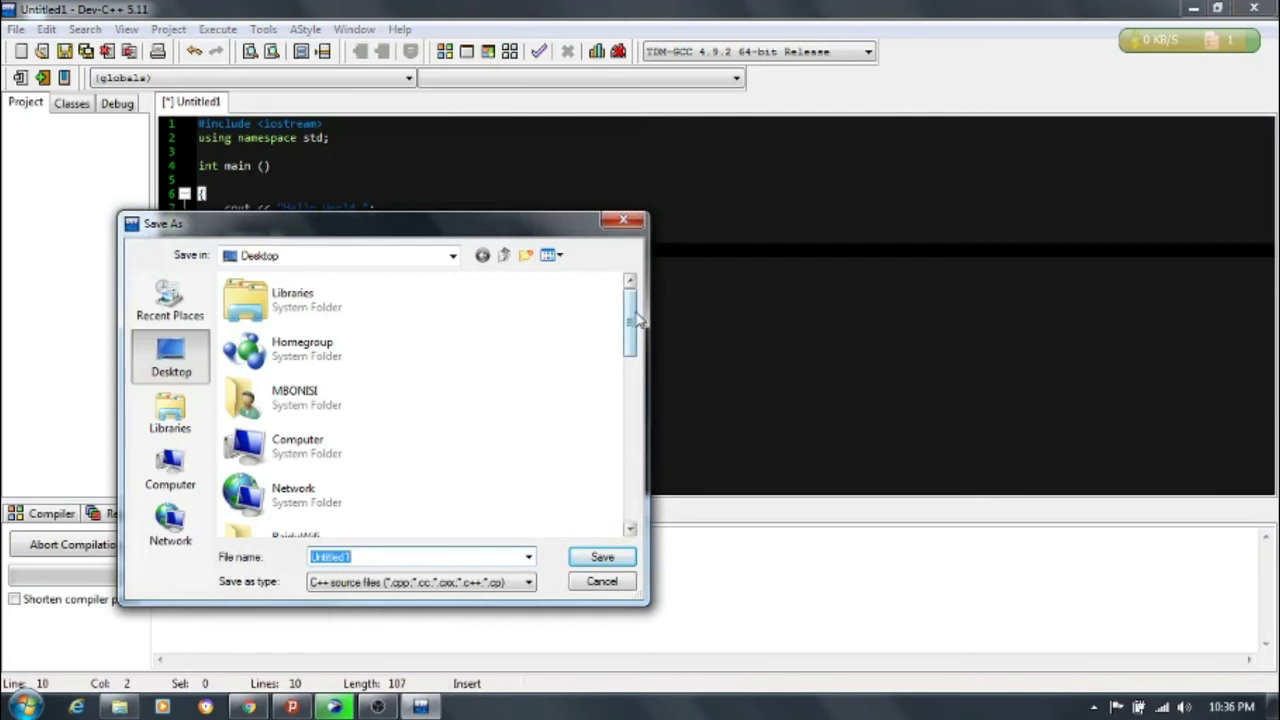
drag(630, 320, 612, 362)
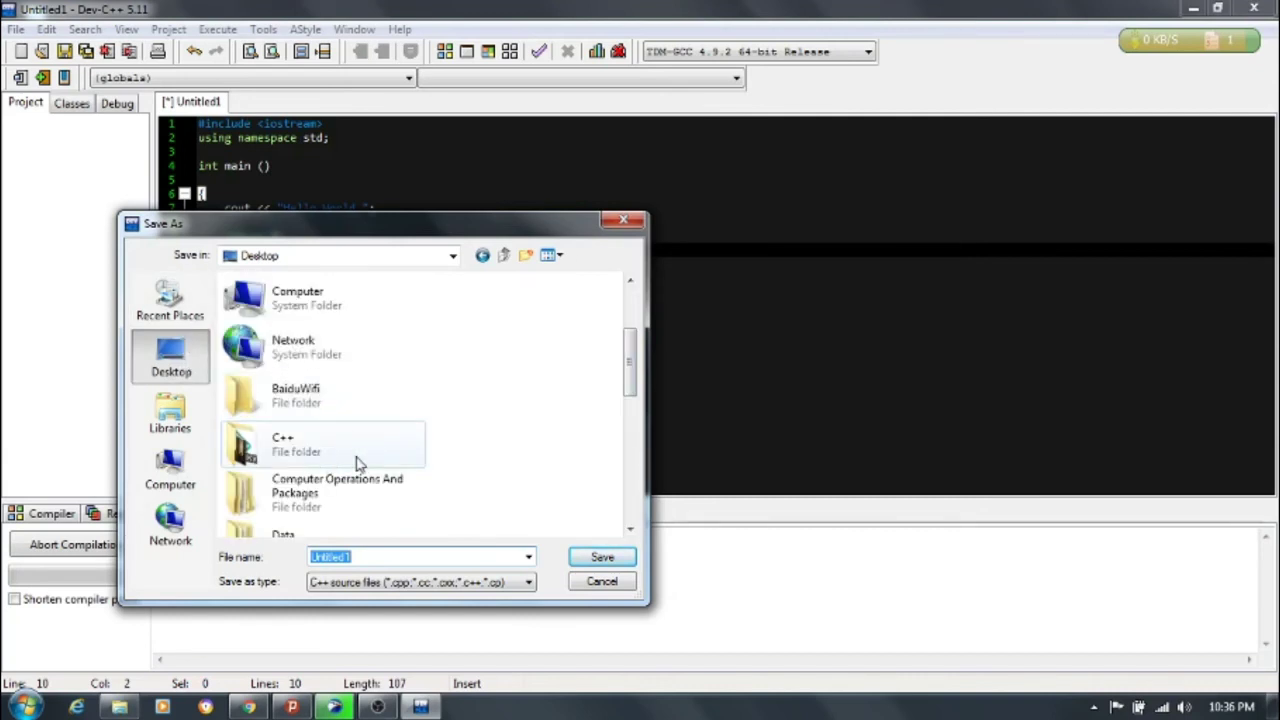
drag(636, 360, 636, 415)
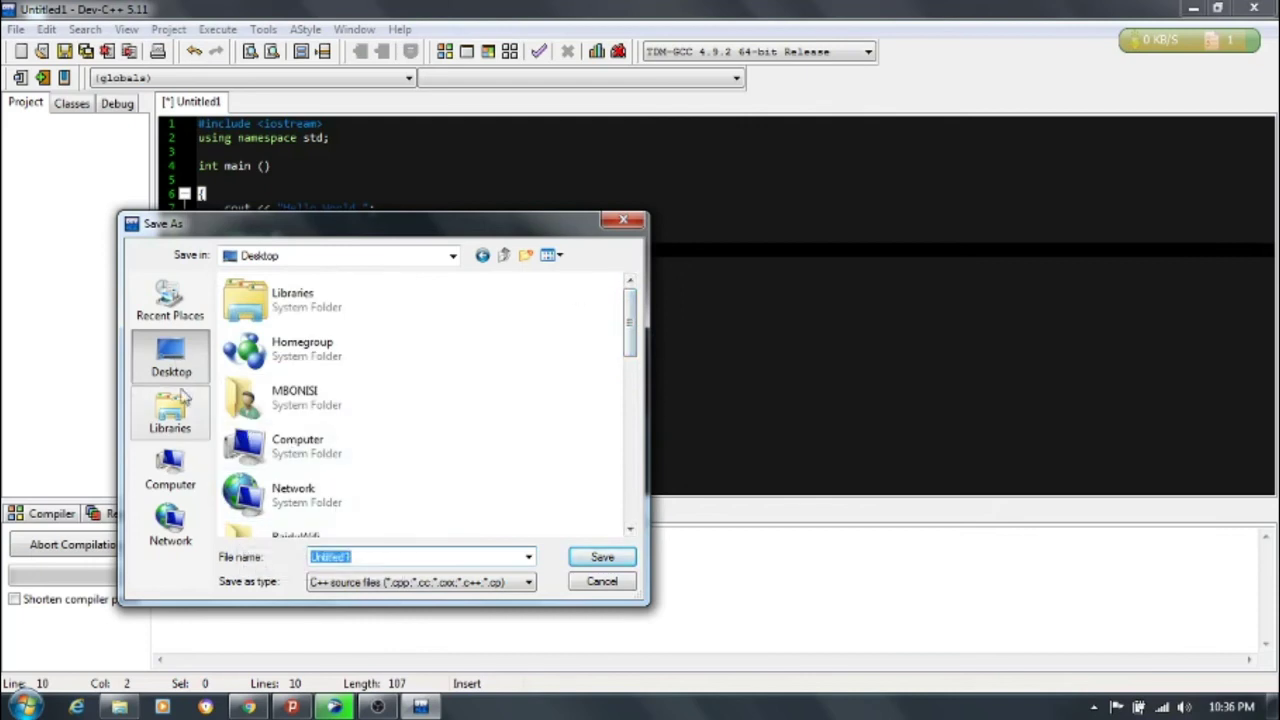
click(174, 462)
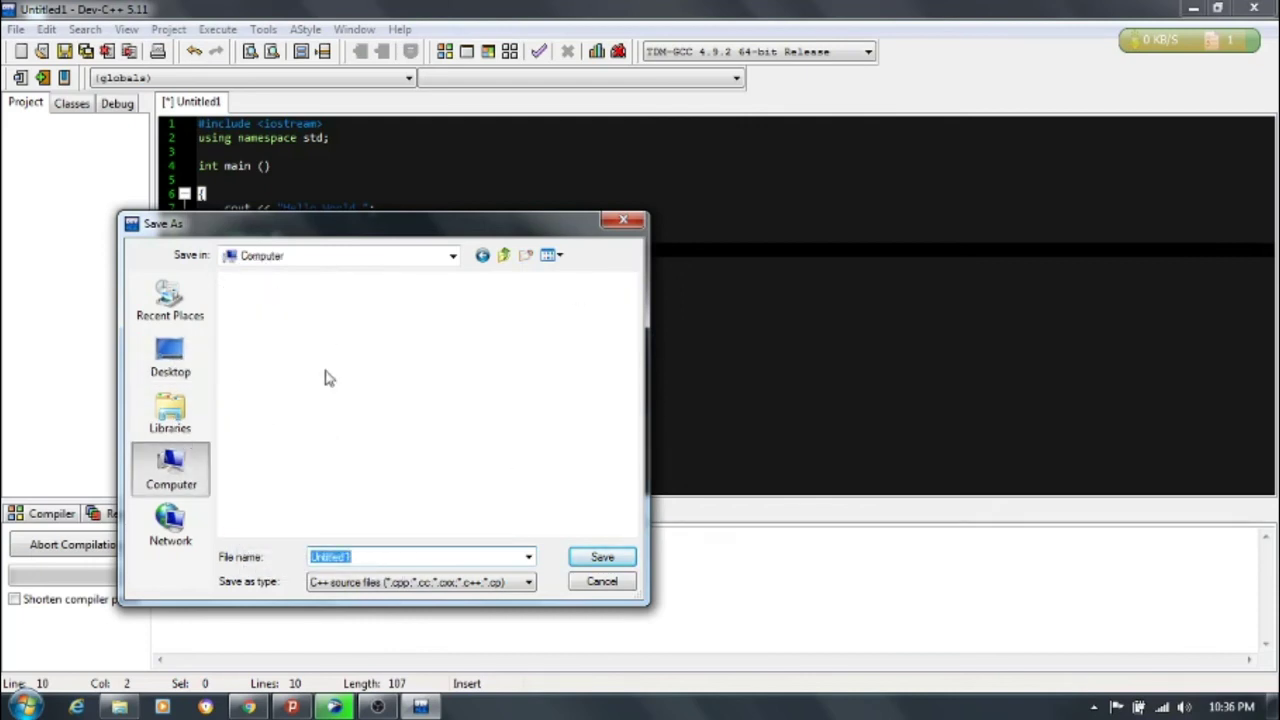
click(202, 357)
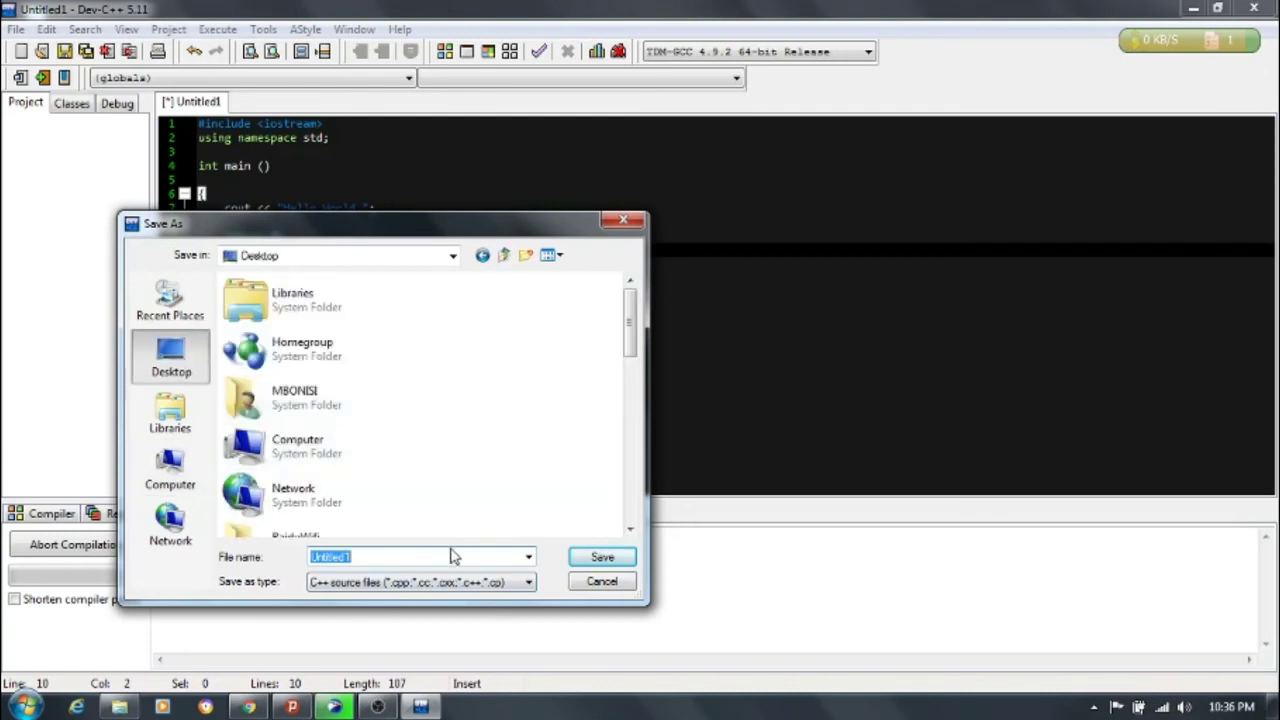
drag(632, 340, 636, 365)
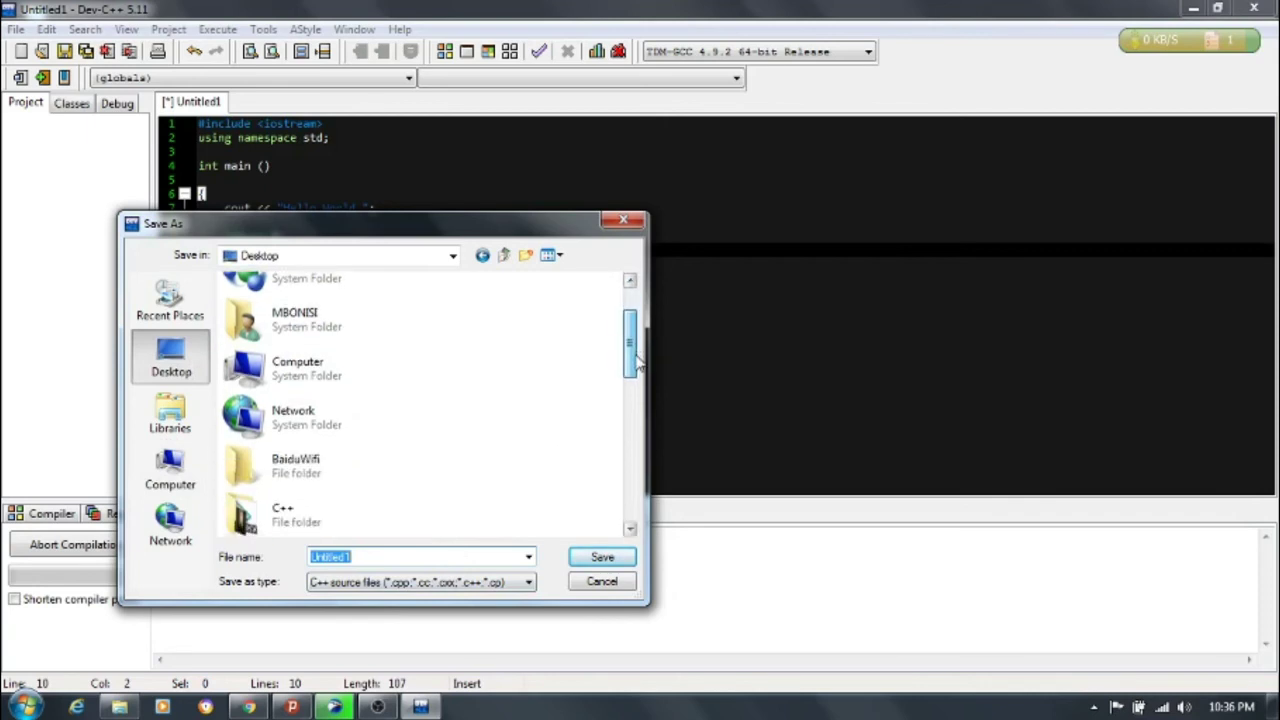
Save the C++ source file as Hello World, replacing the existing file, and close the console once the program has run.
text(HE)
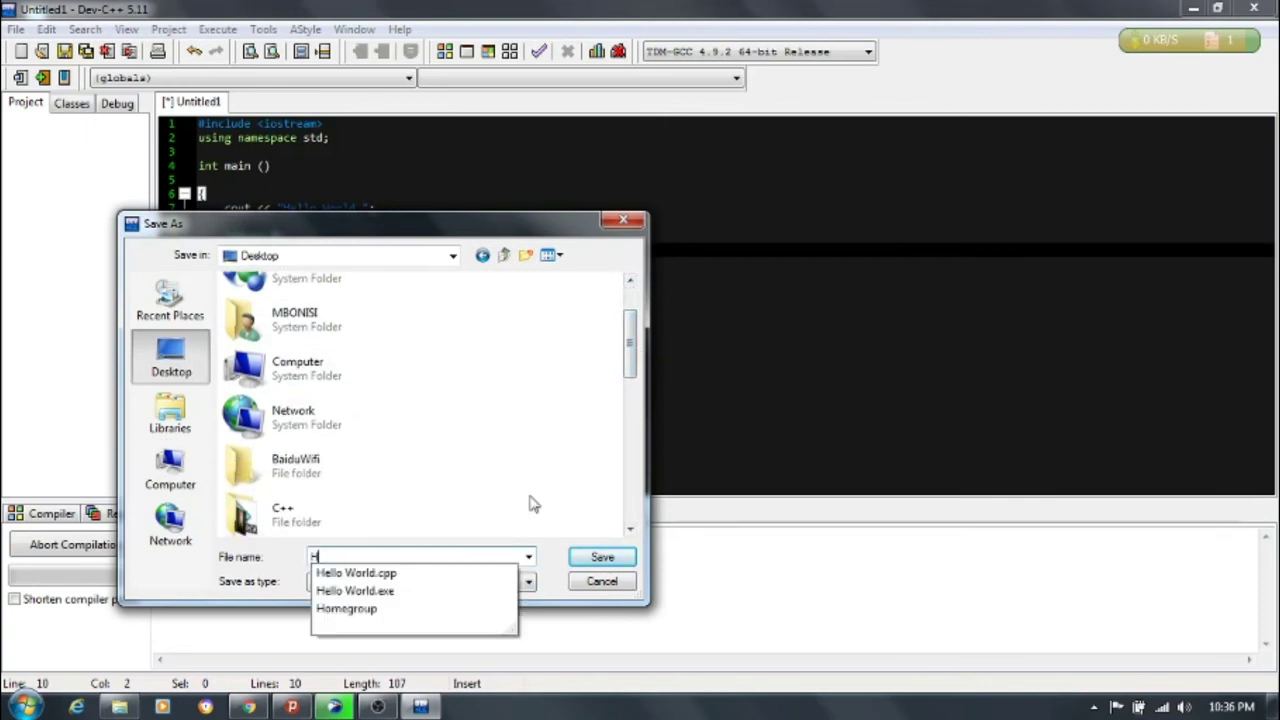
click(497, 574)
click(449, 580)
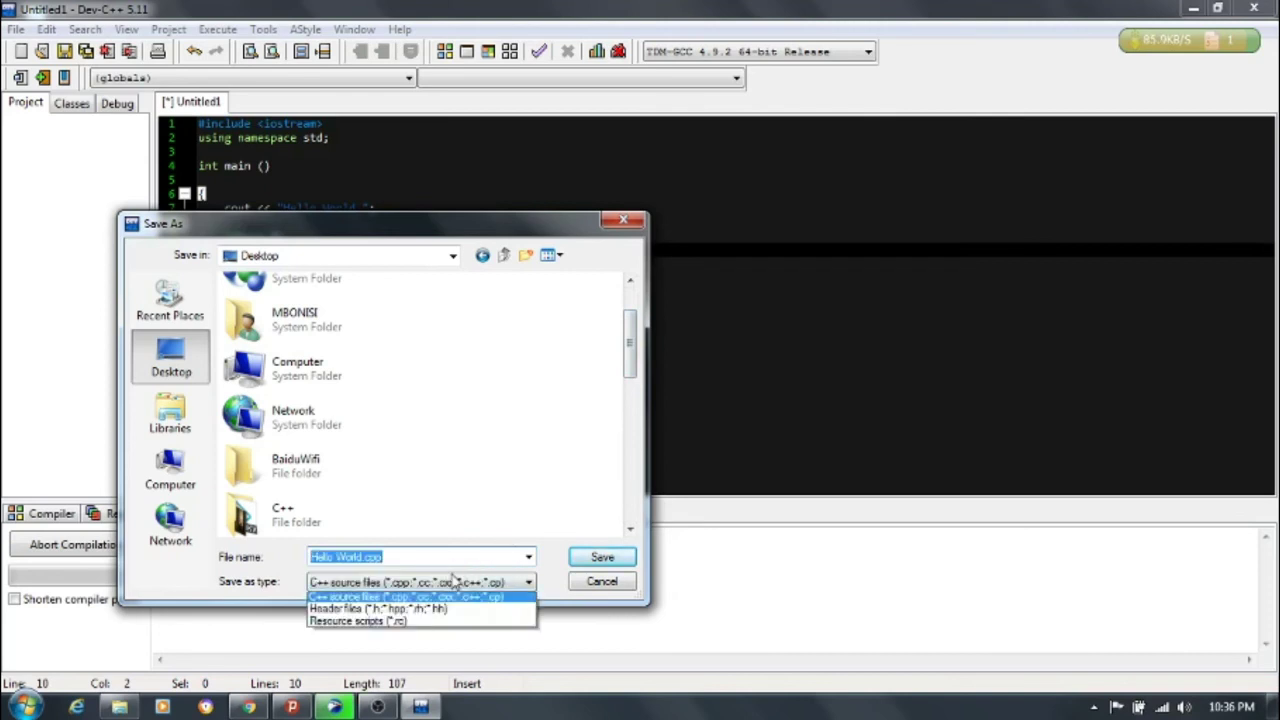
click(445, 582)
click(437, 558)
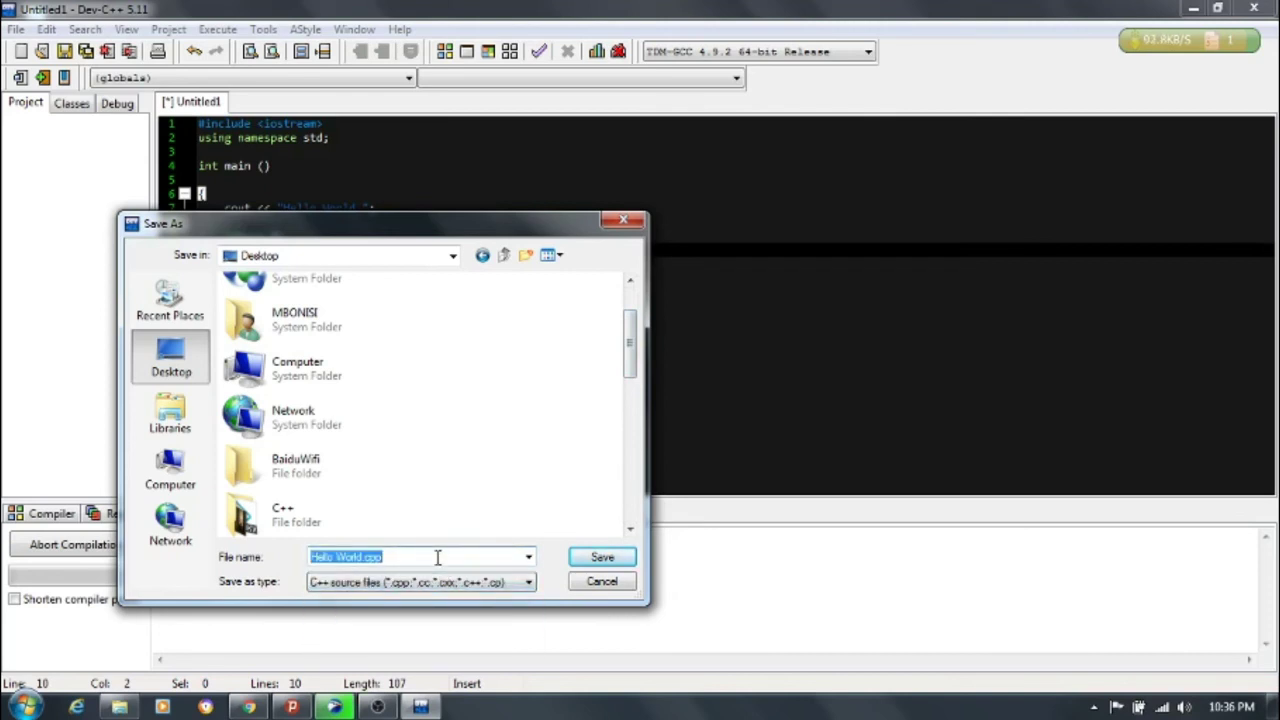
click(437, 557)
key(BackSpace)
key(BackSpace)
key(BackSpace)
key(BackSpace)
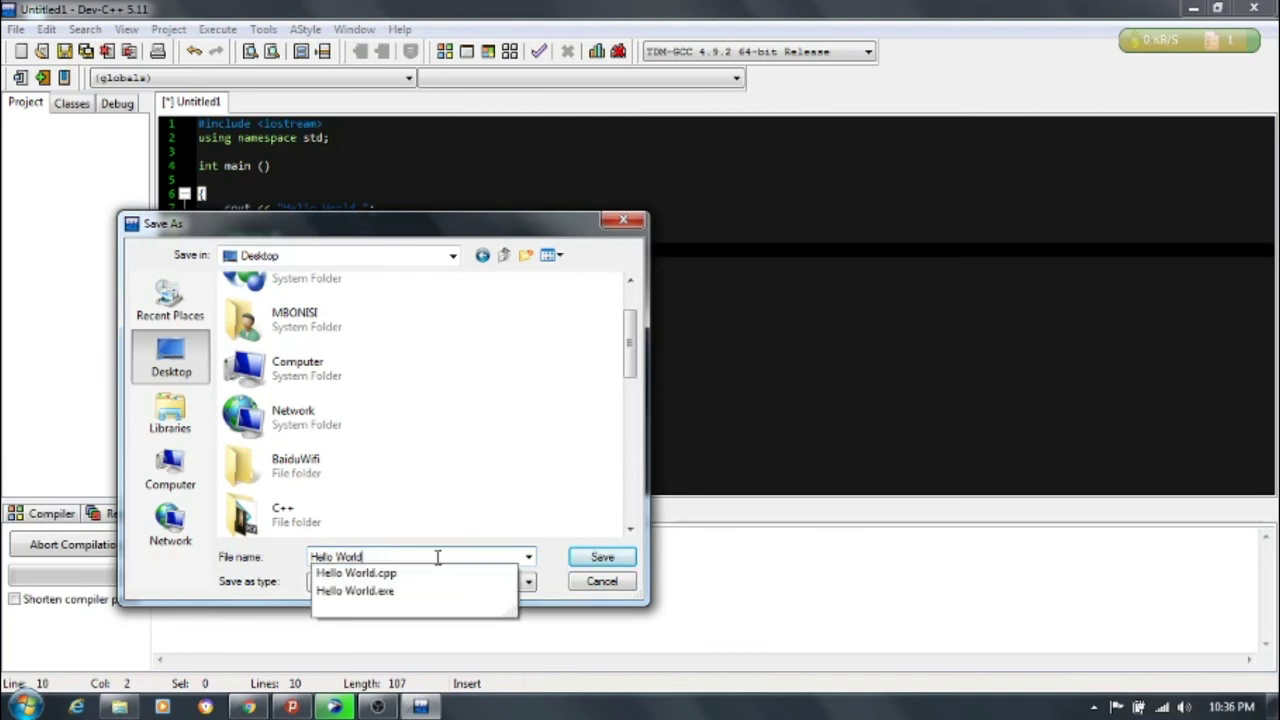
click(600, 562)
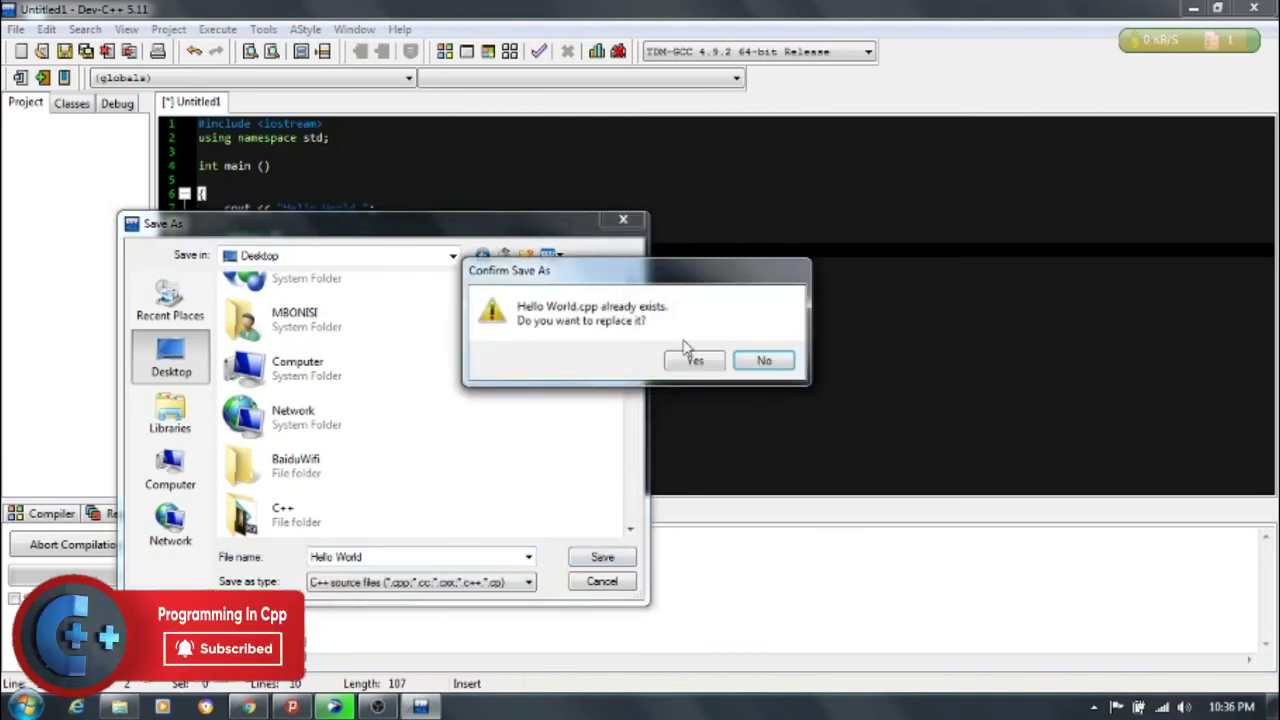
click(700, 363)
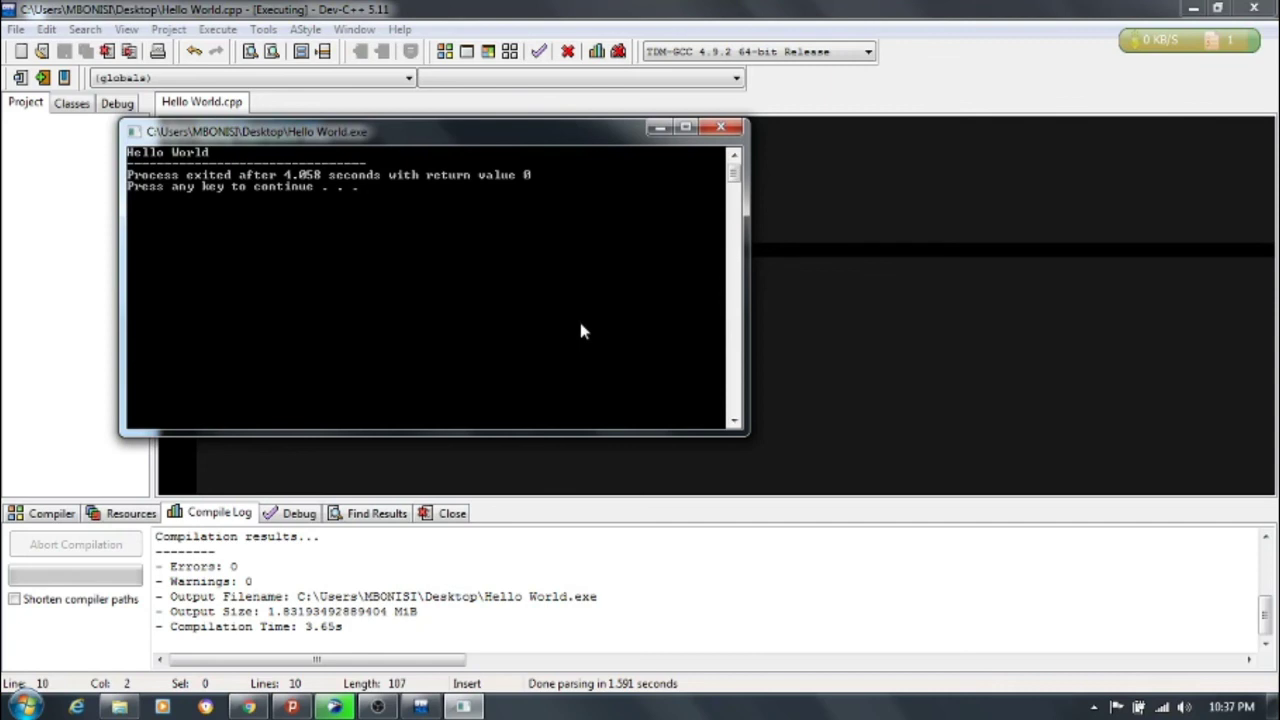
key(Return)
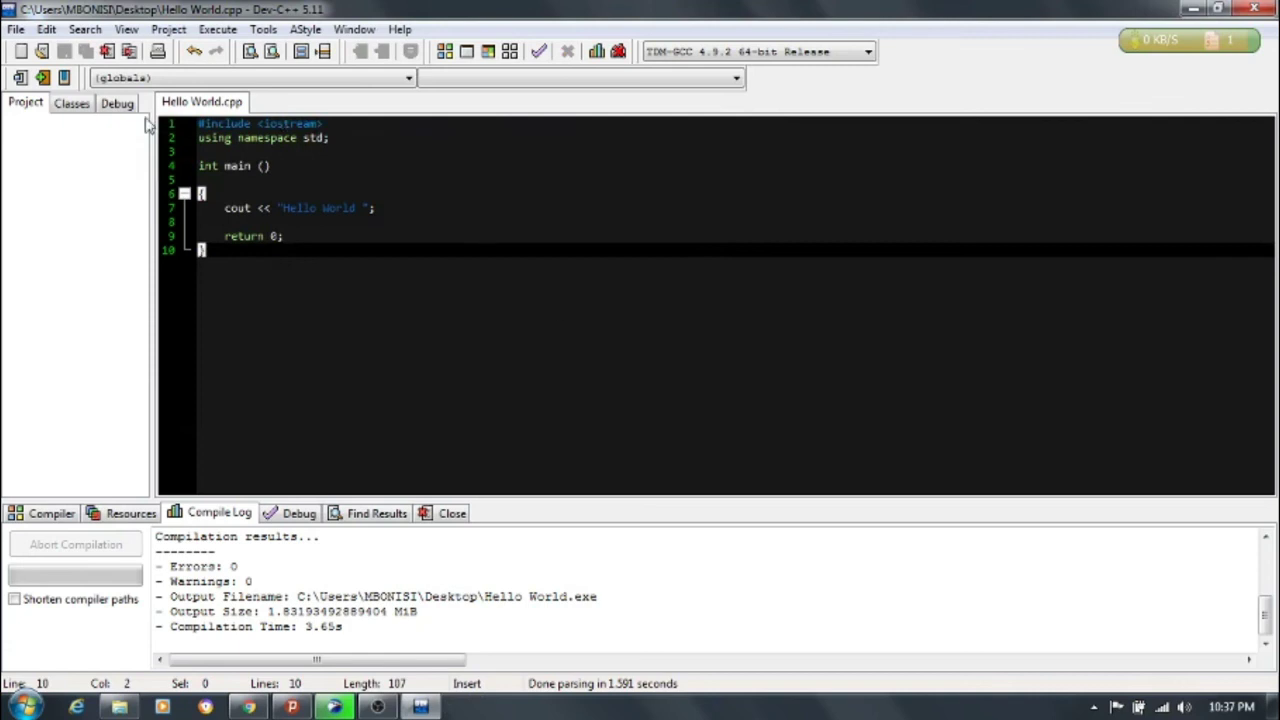
click(337, 123)
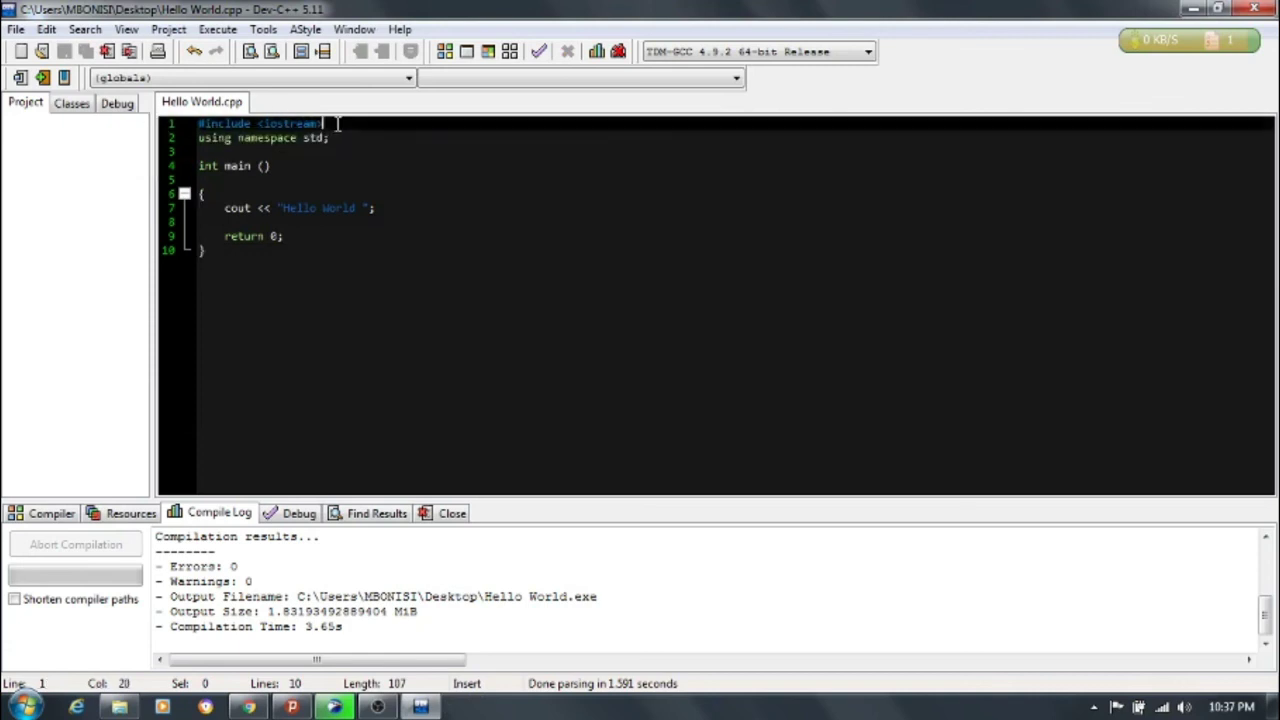
click(349, 135)
click(350, 160)
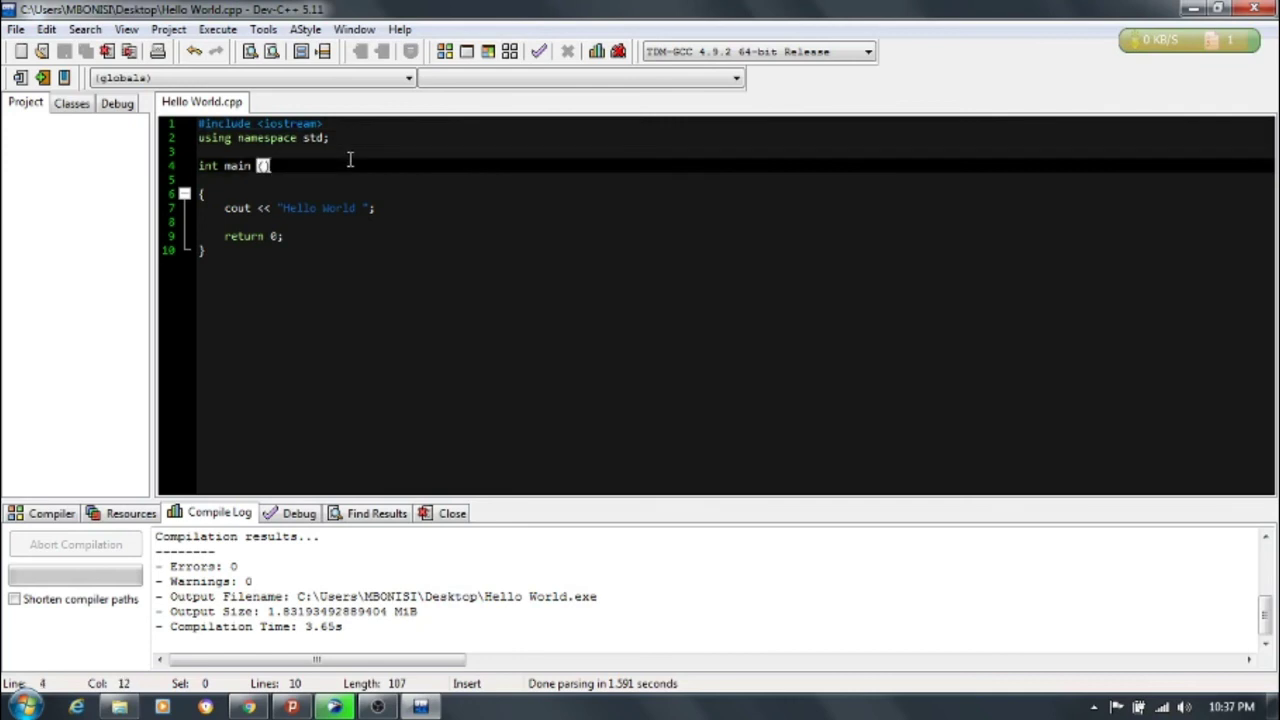
click(390, 205)
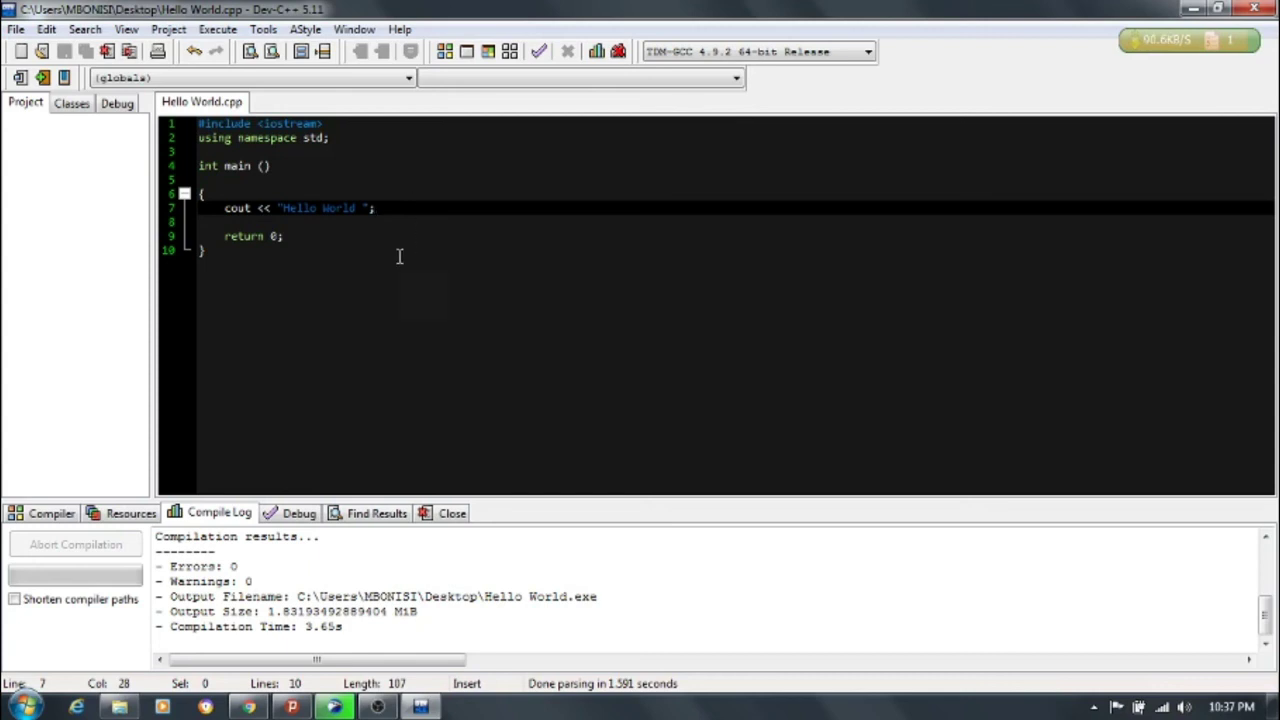
drag(357, 251, 298, 222)
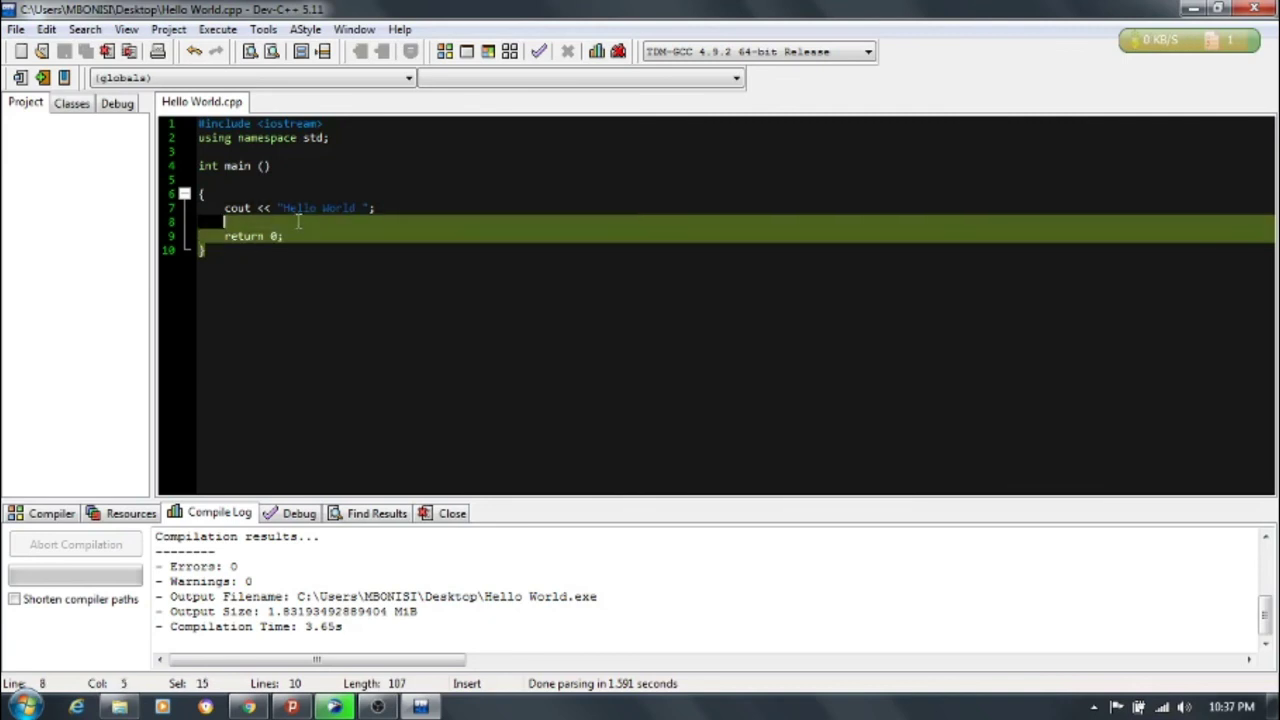
click(438, 232)
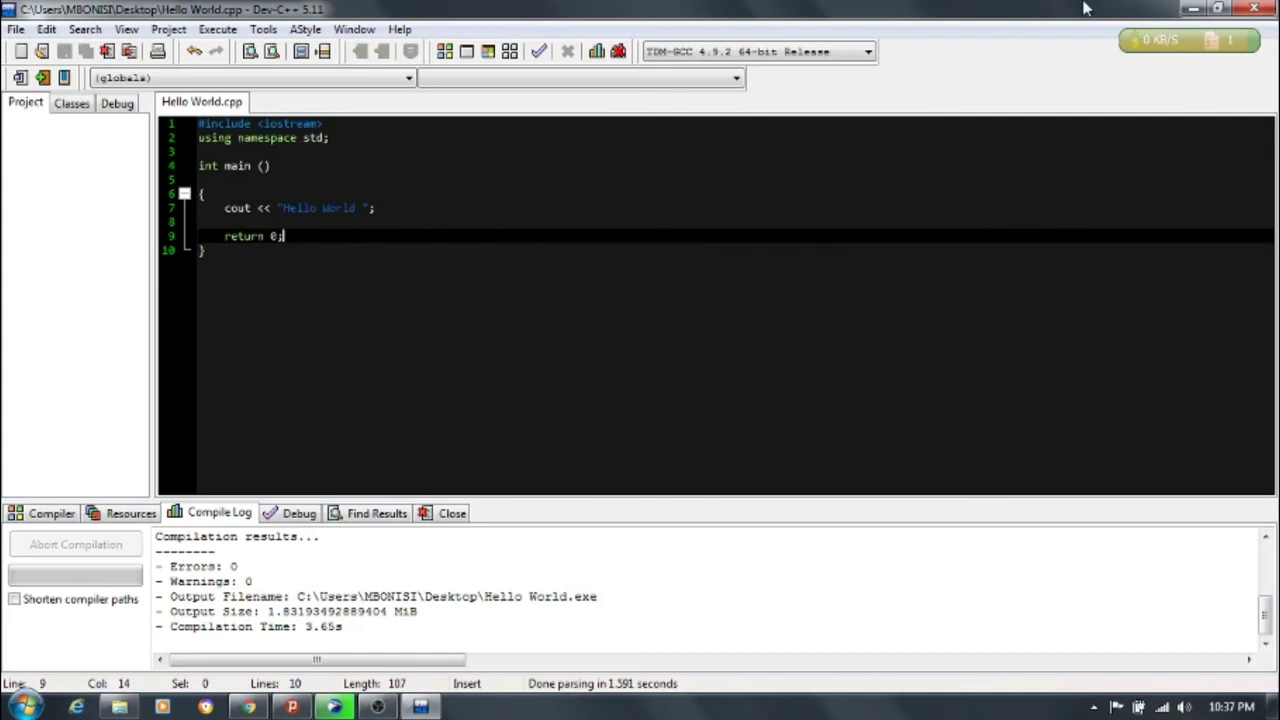
Minimize the Dev-C++ window.
click(1192, 8)
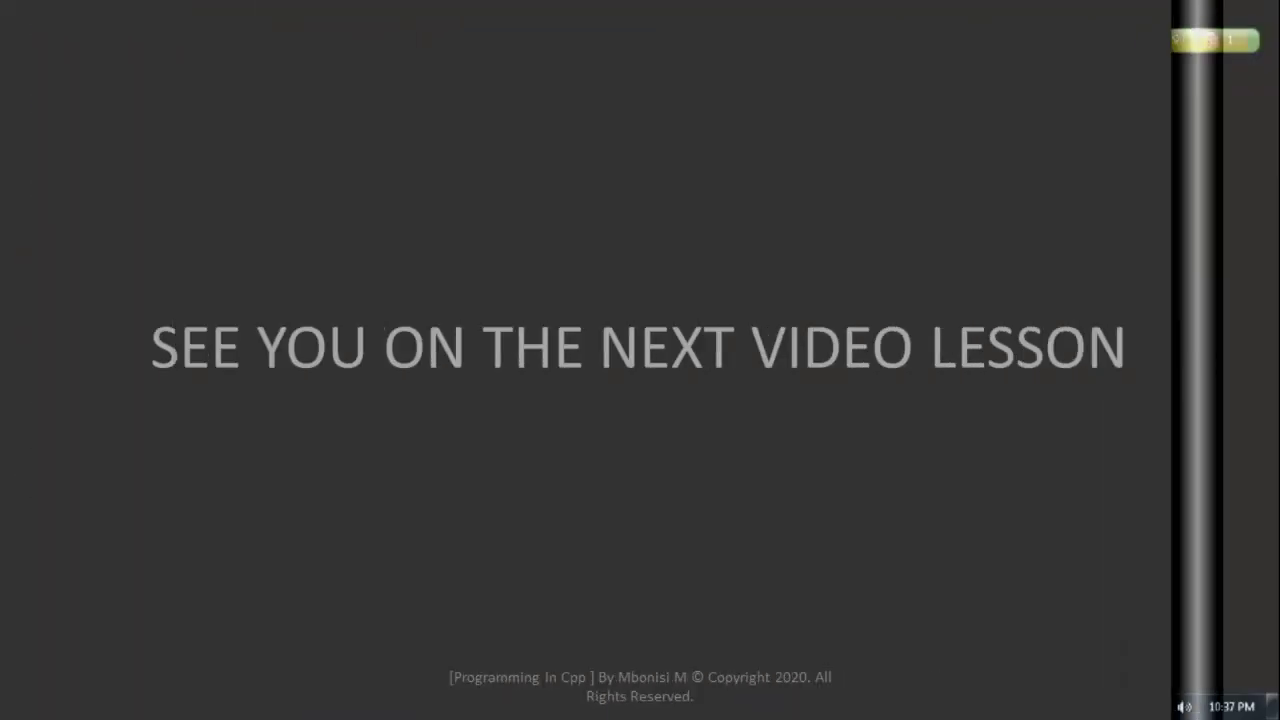